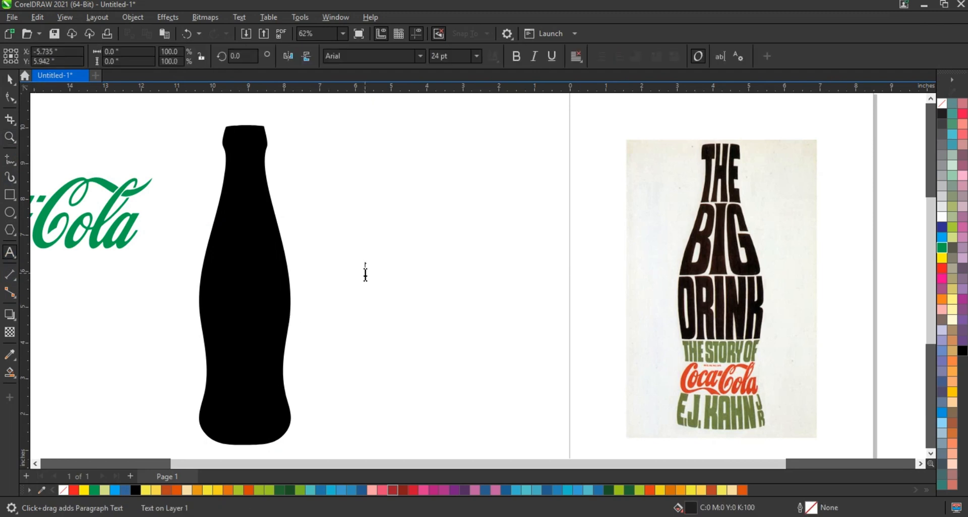
# Step: Enter the words THE, BIG and DRINK on three separate lines of artistic text beside the black bottle
pyautogui.write('THE')
pyautogui.press('Return')
pyautogui.write('BIG ')
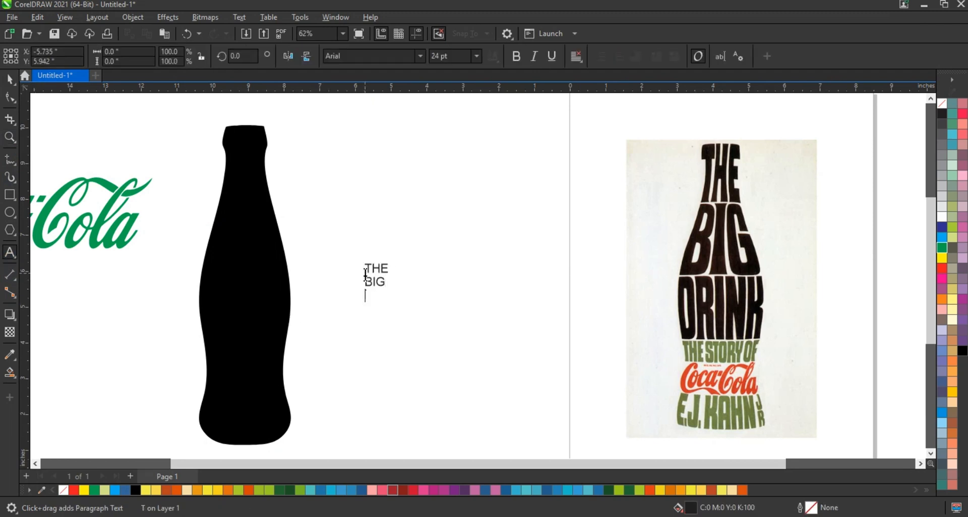
pyautogui.write('DRINK')
pyautogui.press('Return')
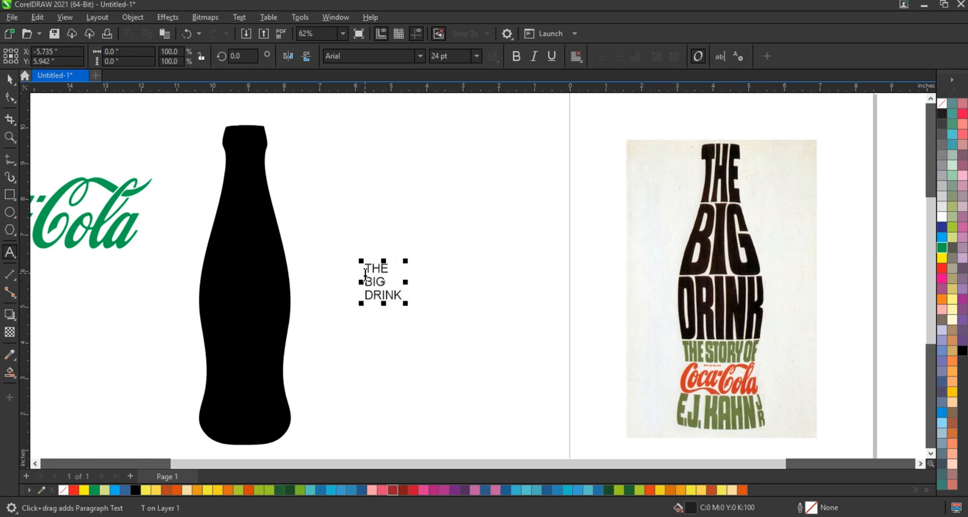
# Step: Add the line THE STORY OF, an empty line, and the author's name from the poster without JR, and finish the text
pyautogui.write('THE STORY O')
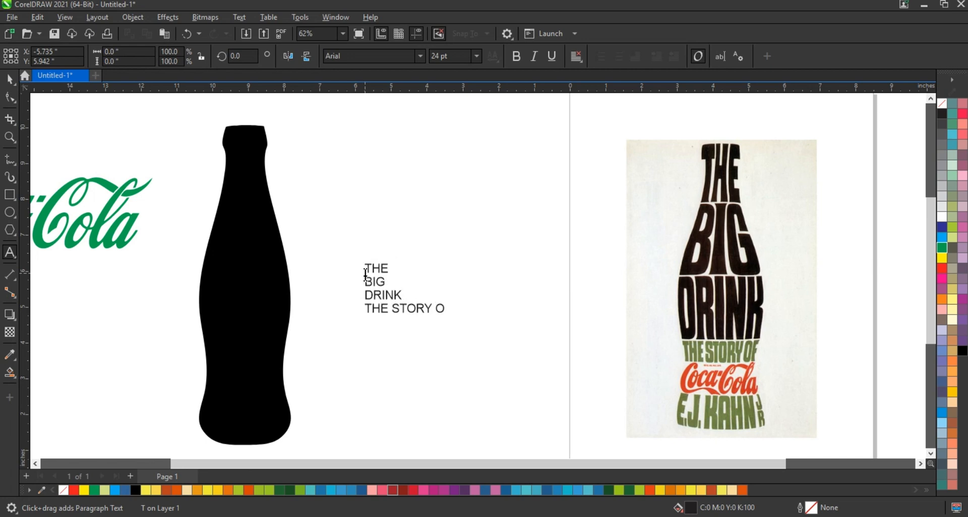
pyautogui.write('F')
pyautogui.press('Return')
pyautogui.press('Return')
pyautogui.write('E.J.KH')
pyautogui.write('AHN.')
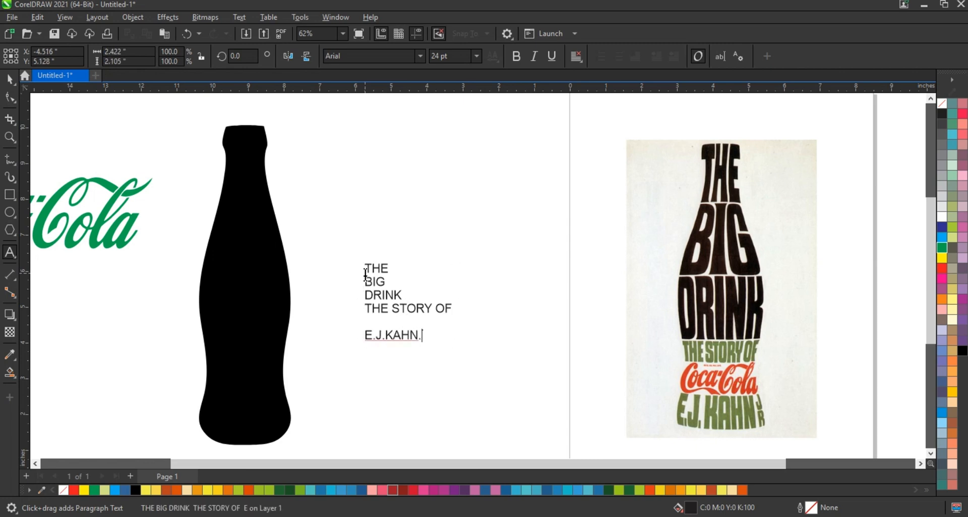
pyautogui.press('Escape')
pyautogui.press('BackSpace')
pyautogui.click(7, 77)
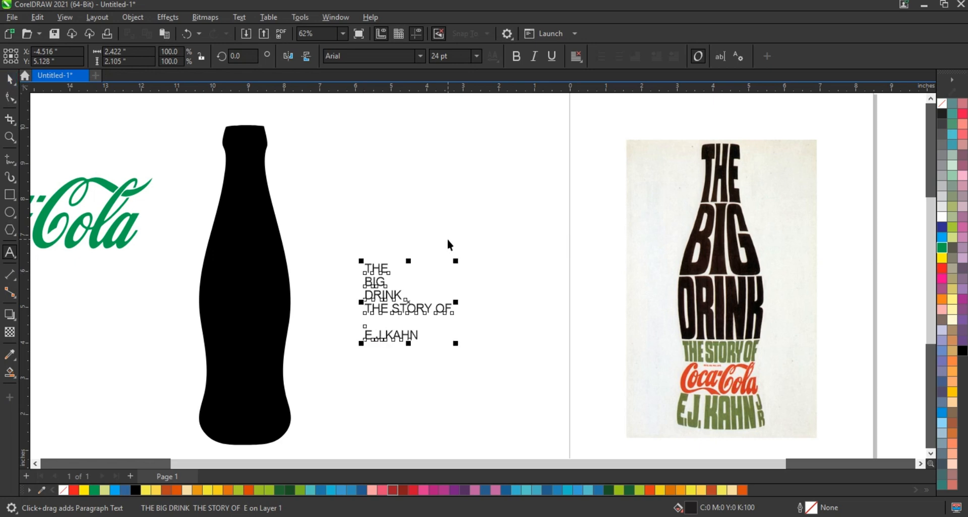
# Step: Set the whole text block in Aurora BdCn BT and enlarge it proportionally to about 68.4 pt
pyautogui.click(420, 56)
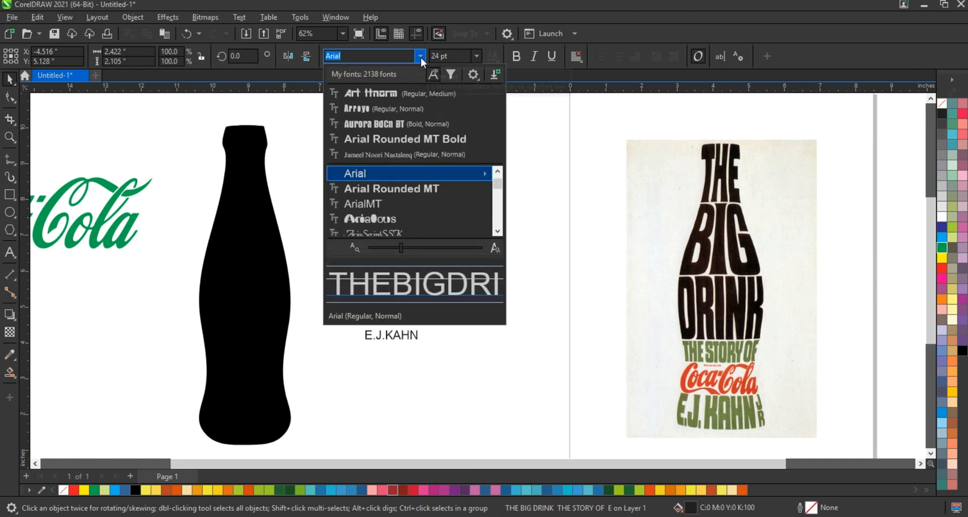
pyautogui.click(400, 128)
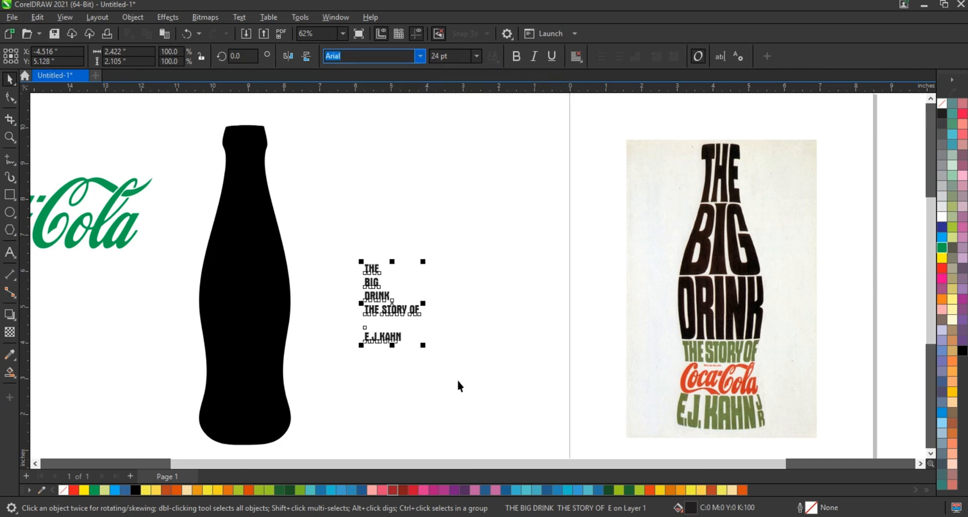
pyautogui.moveTo(423, 345); pyautogui.dragTo(482, 415)
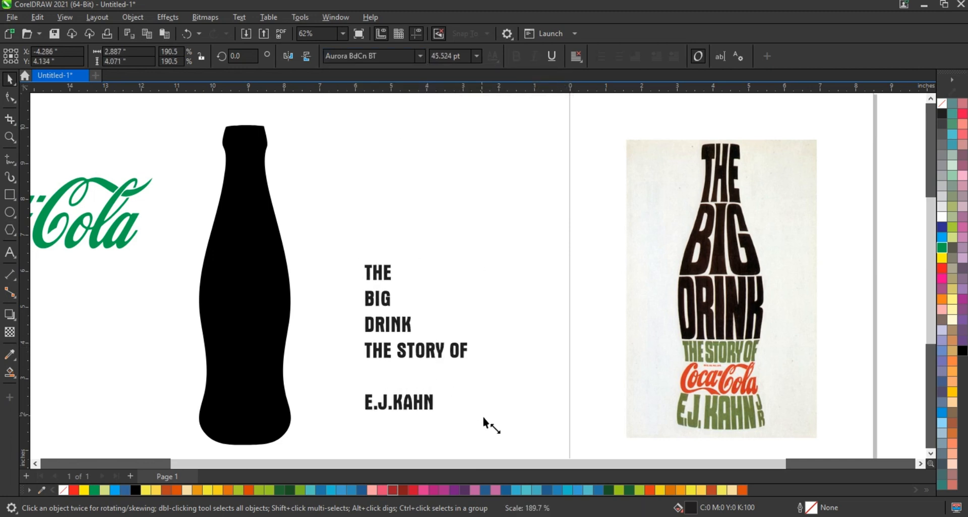
pyautogui.moveTo(474, 258); pyautogui.dragTo(538, 191)
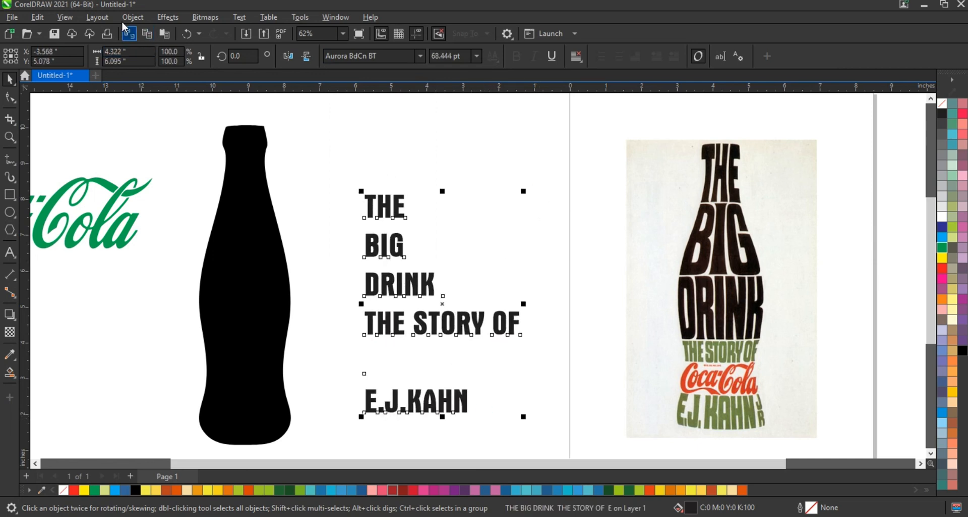
# Step: Tighten the line spacing of the text block so that THE, BIG and DRINK sit close together
pyautogui.press('F10')
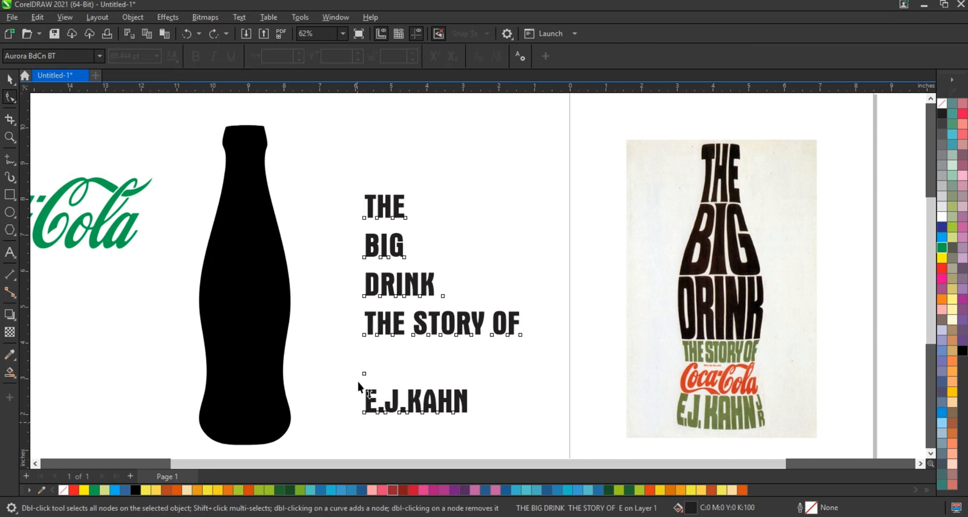
pyautogui.moveTo(359, 382); pyautogui.dragTo(357, 339)
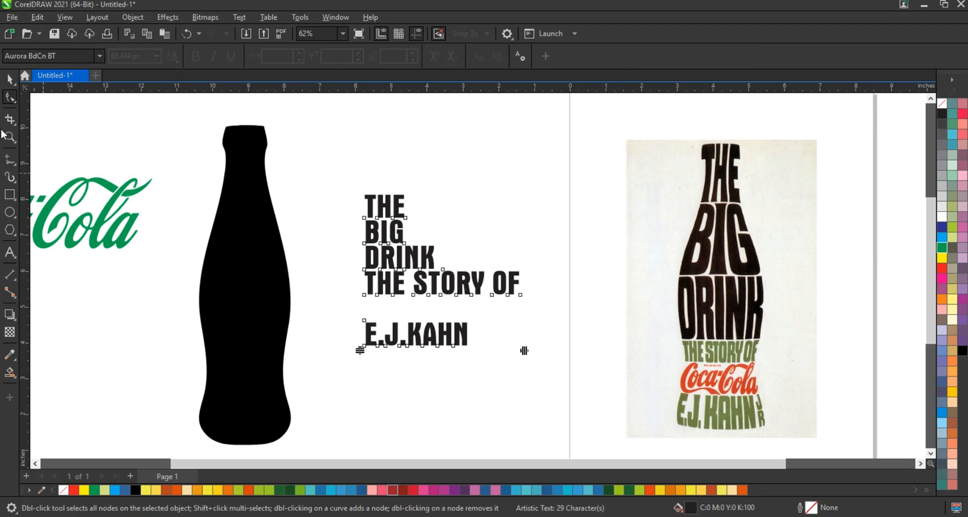
pyautogui.click(9, 78)
# Step: Break the text block apart into separate lines and move THE STORY OF and the author line down, away from DRINK
pyautogui.click(133, 17)
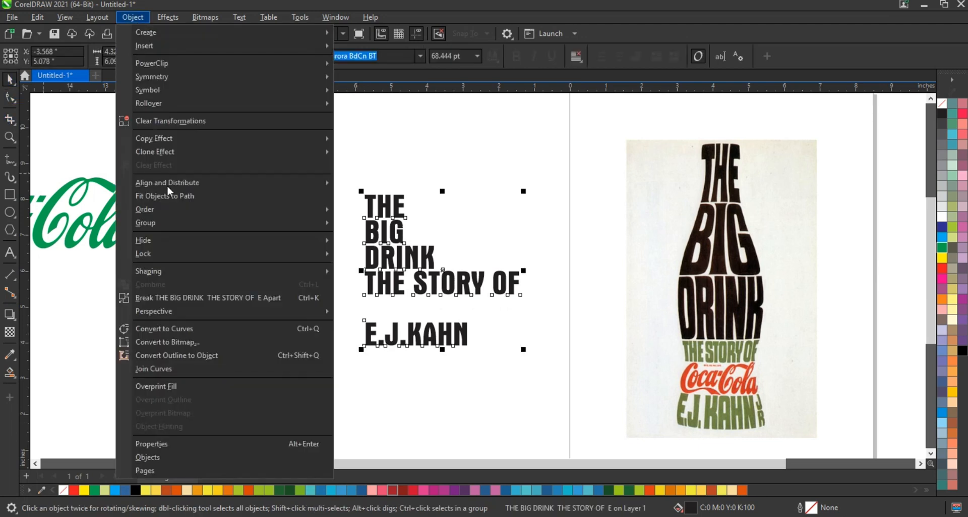
pyautogui.click(267, 303)
pyautogui.moveTo(327, 262); pyautogui.dragTo(519, 368)
pyautogui.moveTo(469, 290); pyautogui.dragTo(457, 334)
# Step: Enlarge THE and BIG together to about 120.8 pt so they match the width of DRINK
pyautogui.click(382, 217)
pyautogui.keyDown('shift'); pyautogui.click(391, 233); pyautogui.keyUp('shift')
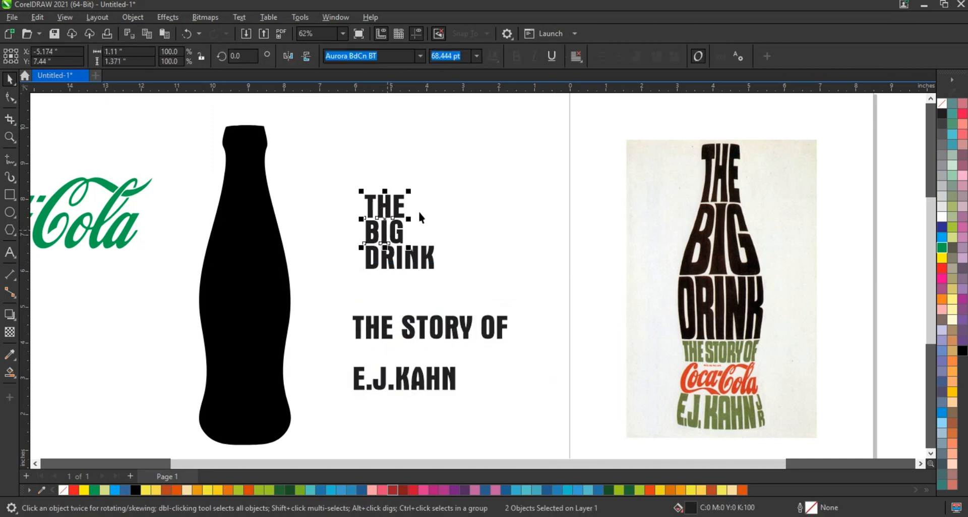
pyautogui.moveTo(411, 190); pyautogui.dragTo(442, 144)
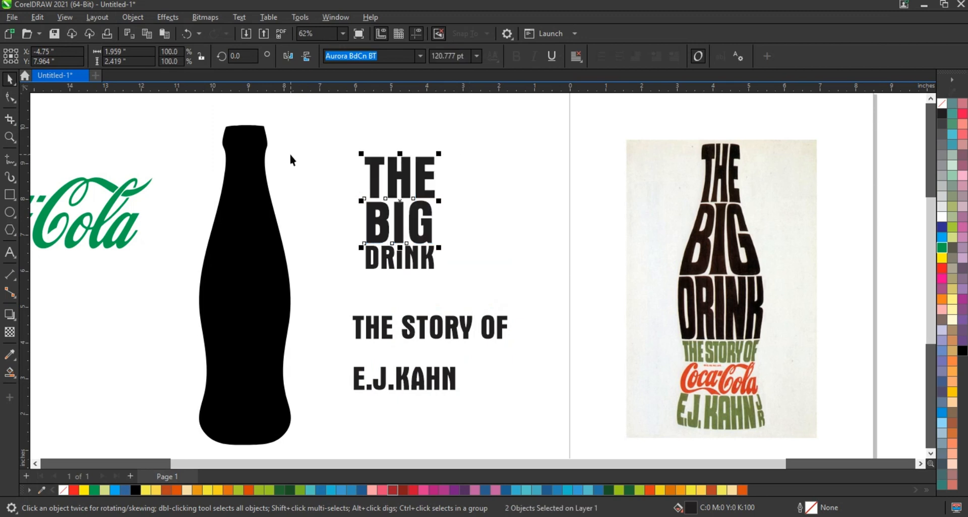
# Step: Shift THE slightly closer to BIG and weld THE, BIG and DRINK into a single shape
pyautogui.moveTo(300, 128); pyautogui.dragTo(462, 287)
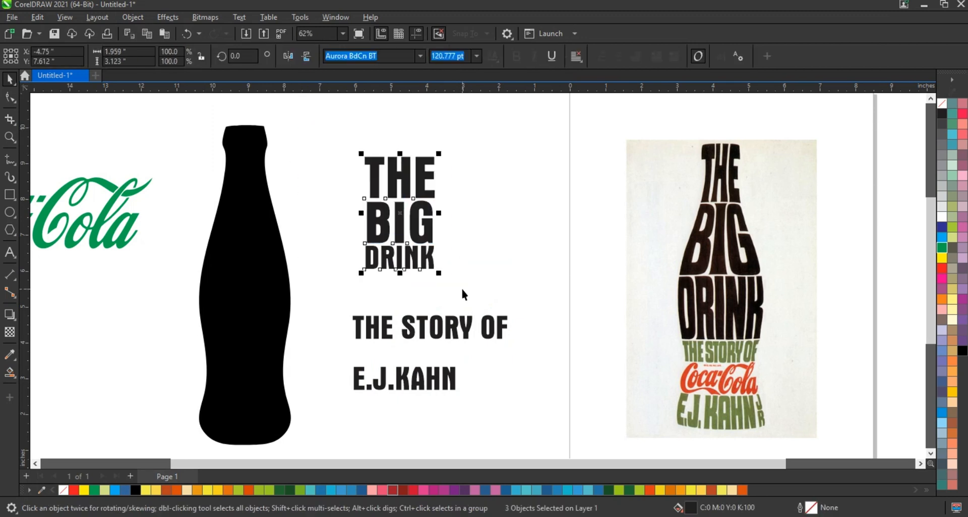
pyautogui.click(478, 291)
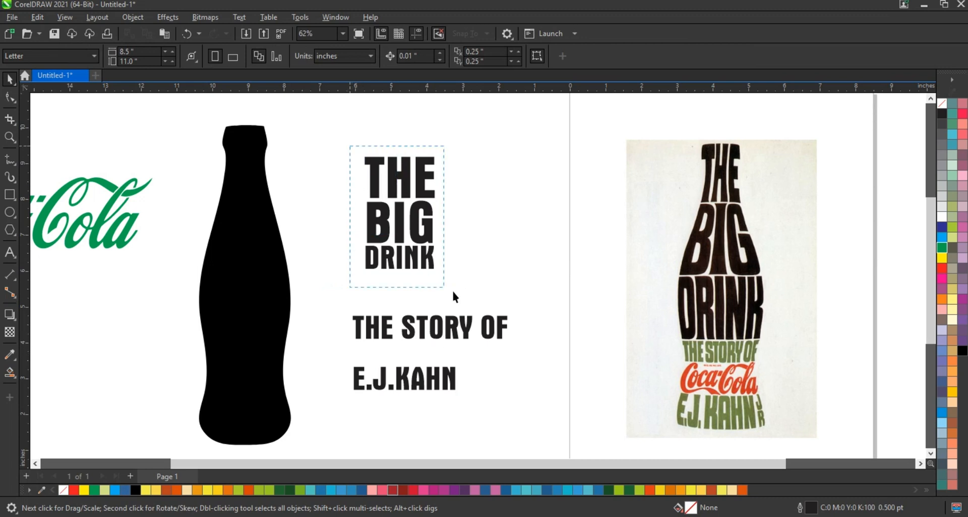
pyautogui.moveTo(452, 292); pyautogui.dragTo(456, 295)
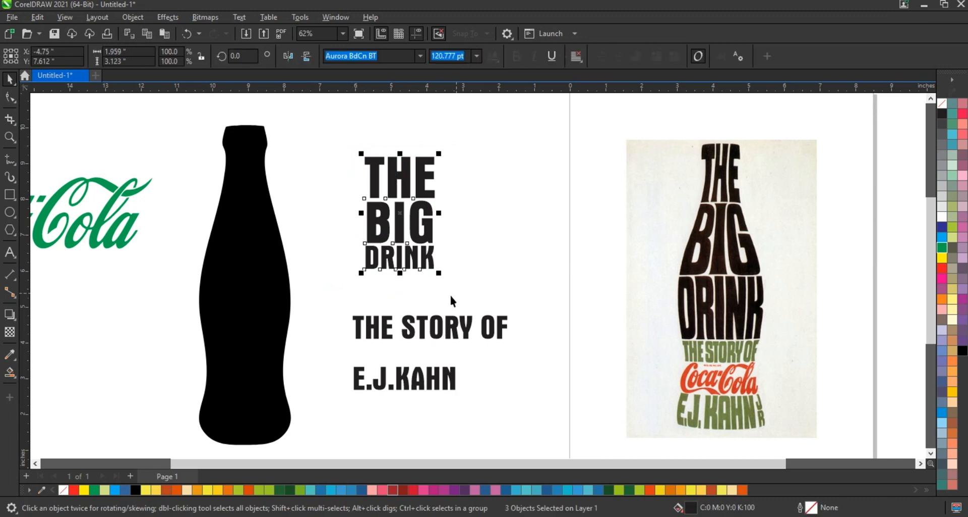
pyautogui.click(449, 292)
pyautogui.click(405, 177)
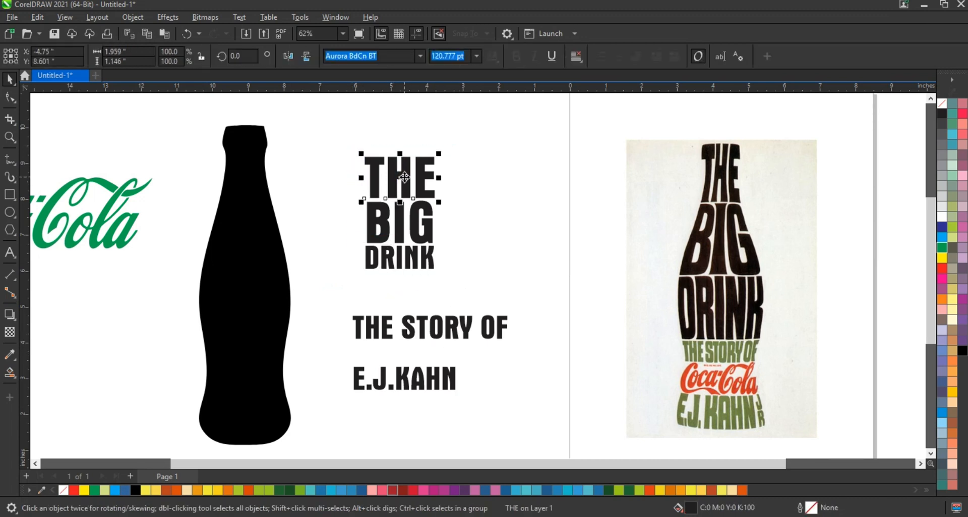
pyautogui.moveTo(404, 177); pyautogui.dragTo(403, 177)
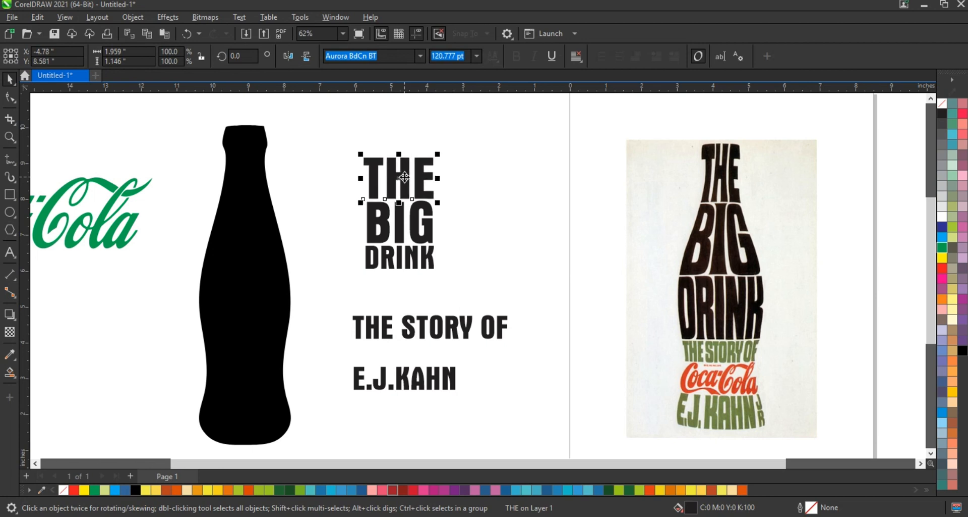
pyautogui.moveTo(358, 132); pyautogui.dragTo(464, 286)
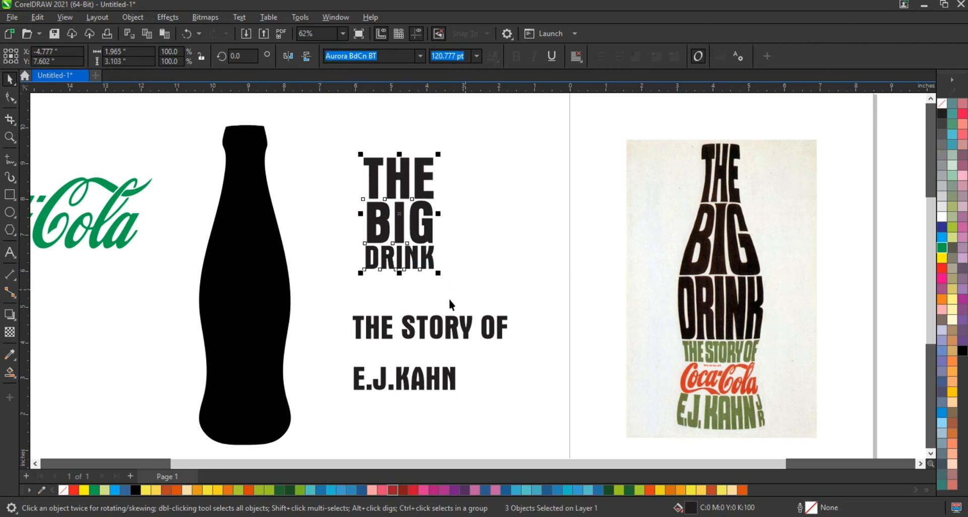
pyautogui.click(359, 55)
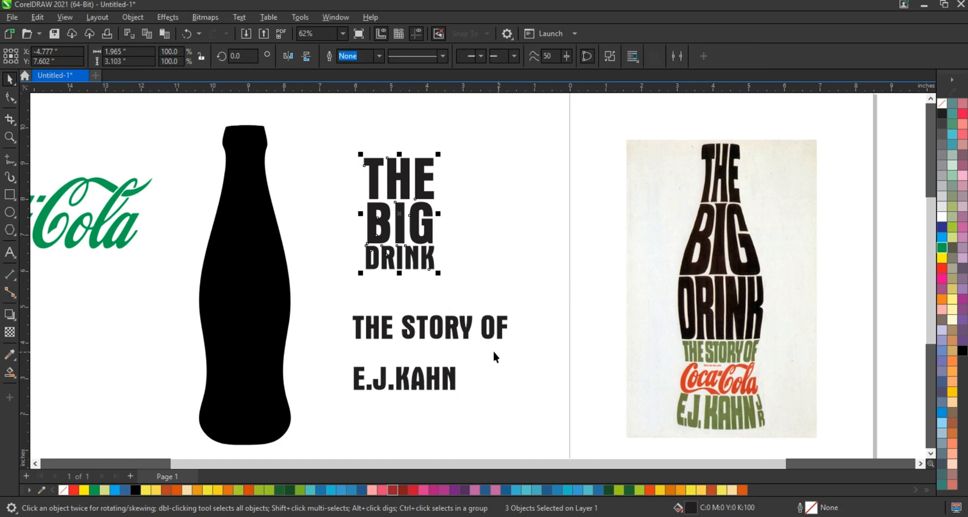
# Step: Move the author line down, place the green Coca-Cola logo between it and THE STORY OF, and align the logo with THE STORY OF
pyautogui.moveTo(444, 386); pyautogui.dragTo(443, 415)
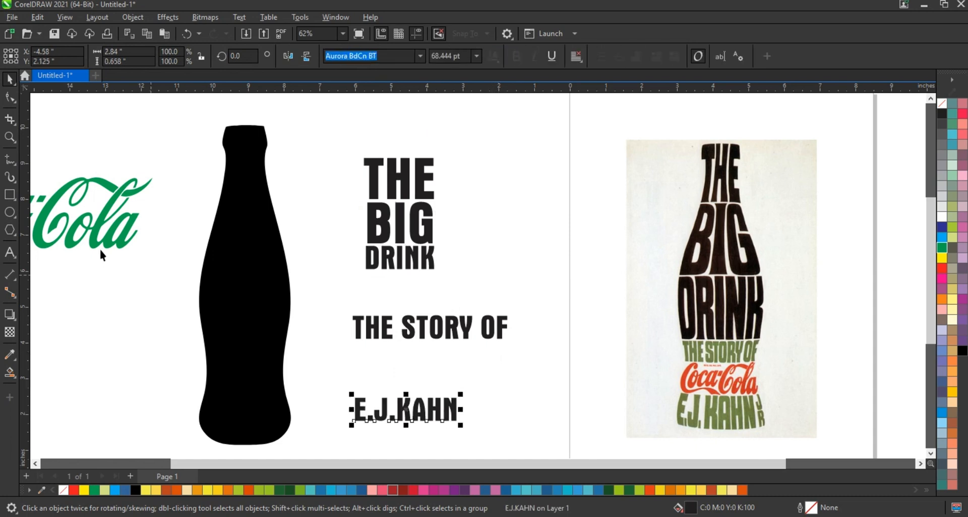
pyautogui.moveTo(118, 247); pyautogui.dragTo(487, 425)
pyautogui.keyDown('shift'); pyautogui.click(467, 333); pyautogui.keyUp('shift')
pyautogui.press('l')
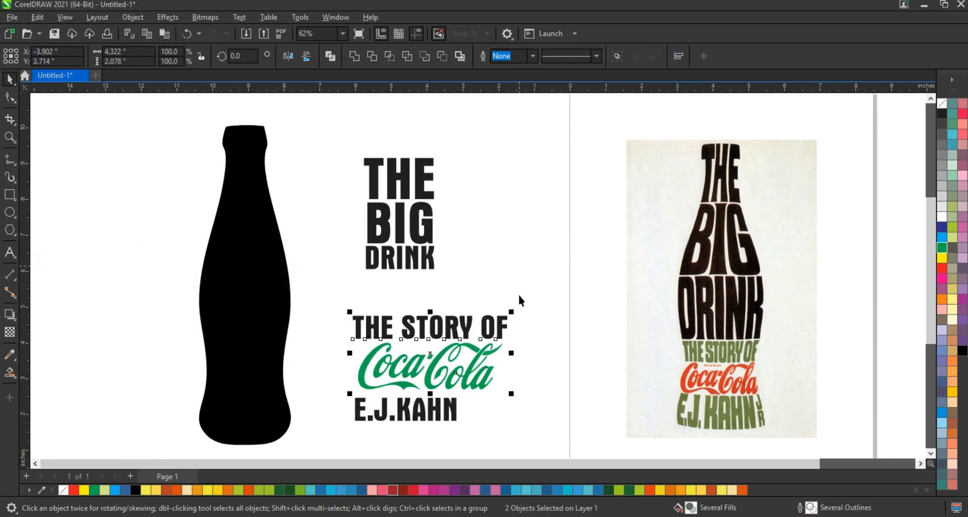
# Step: Enlarge the author line to about 94.6 pt and centre it horizontally with the logo and THE STORY OF
pyautogui.click(492, 370)
pyautogui.click(456, 413)
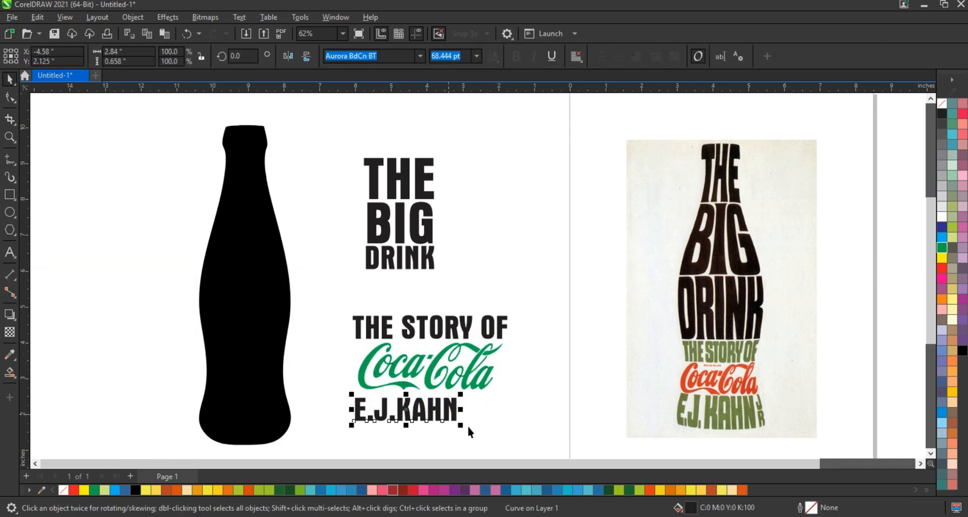
pyautogui.moveTo(467, 424); pyautogui.dragTo(501, 452)
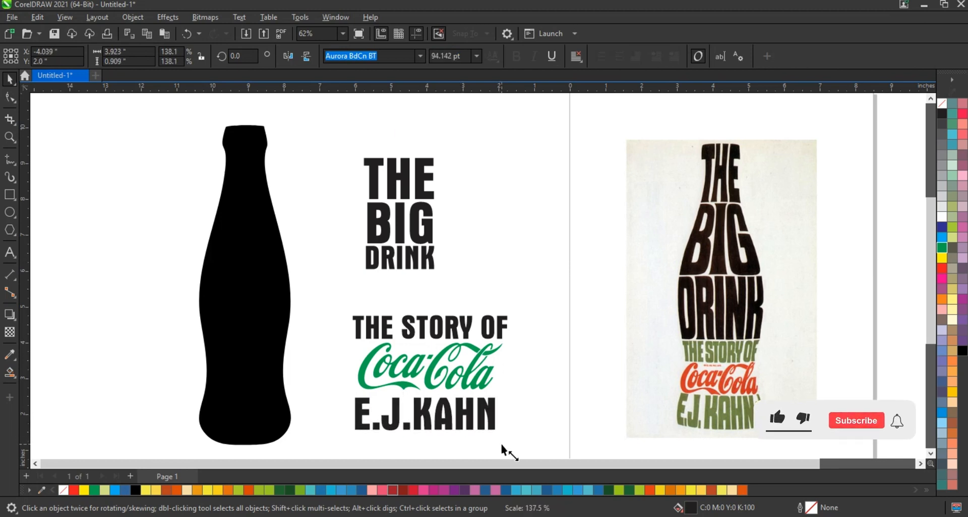
pyautogui.moveTo(535, 306); pyautogui.dragTo(306, 444)
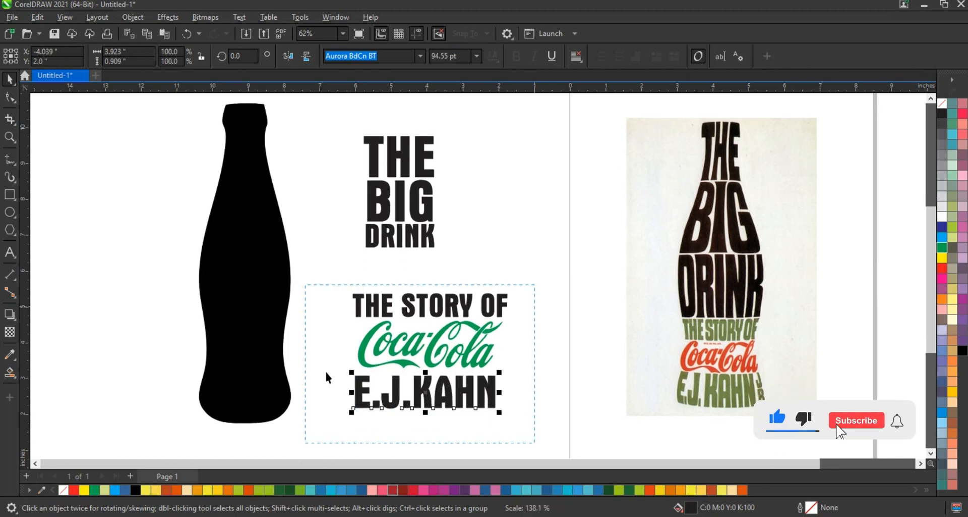
pyautogui.press('c')
# Step: Narrow THE STORY OF to about the logo's width and weld it with the logo and author line into one green shape
pyautogui.click(388, 308)
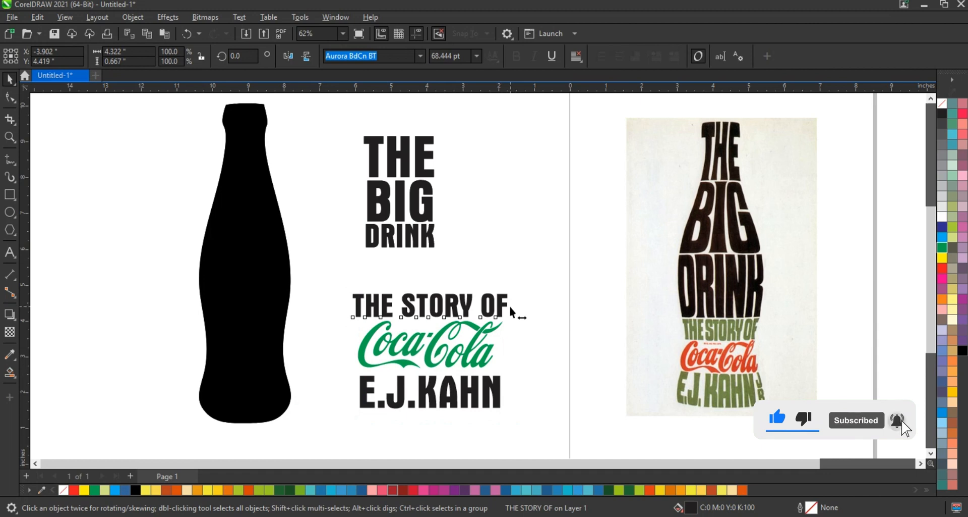
pyautogui.moveTo(511, 305); pyautogui.dragTo(507, 305)
pyautogui.moveTo(329, 286); pyautogui.dragTo(516, 423)
pyautogui.click(367, 57)
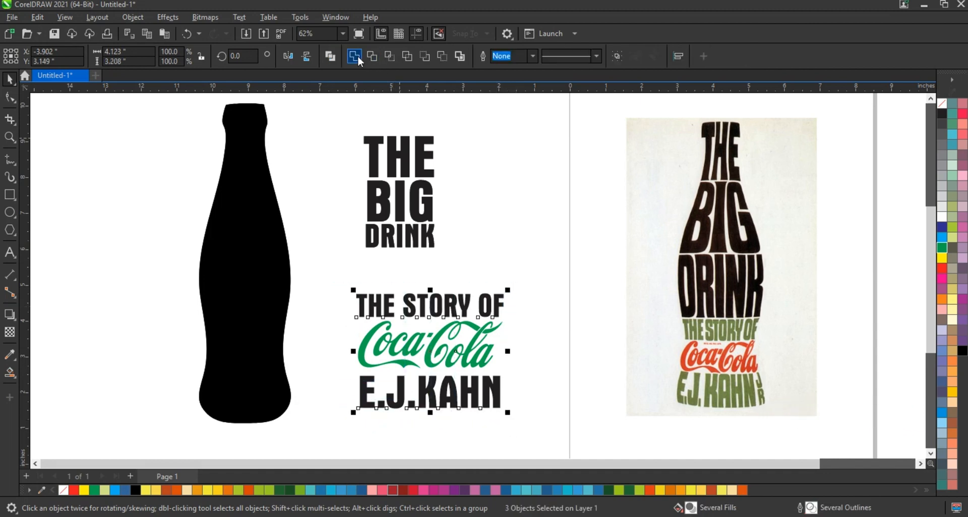
pyautogui.click(578, 277)
# Step: Remove the bottle's fill and give it a thin black outline
pyautogui.click(262, 292)
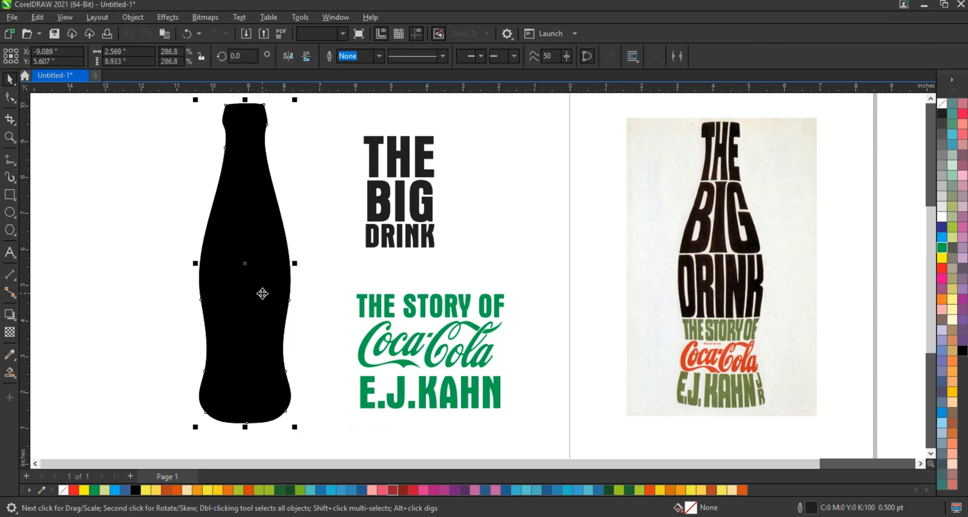
pyautogui.click(941, 104)
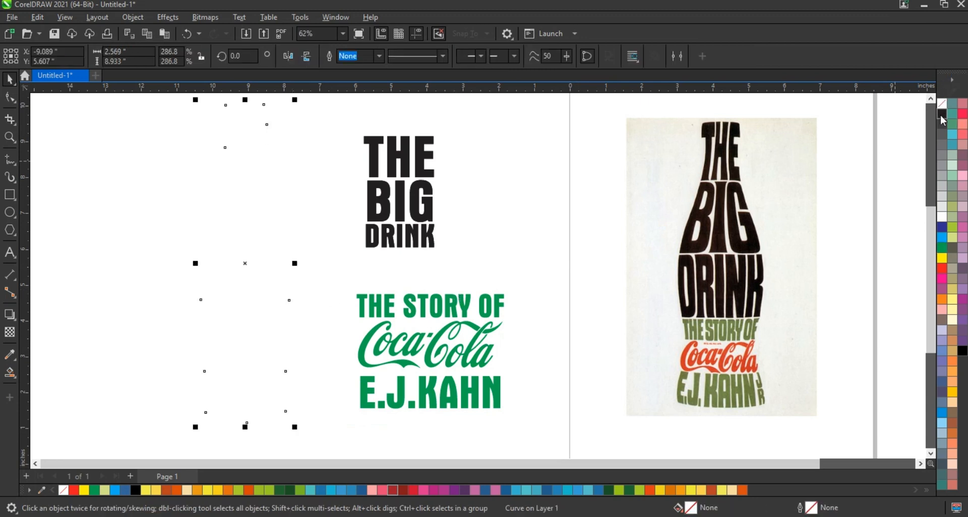
pyautogui.rightClick(941, 116)
pyautogui.click(880, 123)
pyautogui.click(326, 287)
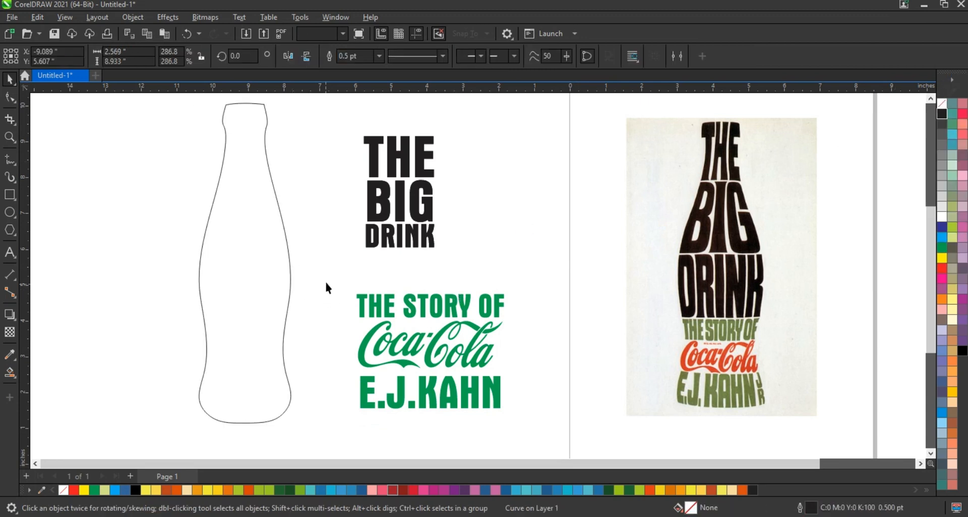
# Step: Draw a horizontal line about 3.42 inches long across the bottle below mid-height and nudge it up to about Y 4.22 inches
pyautogui.click(8, 161)
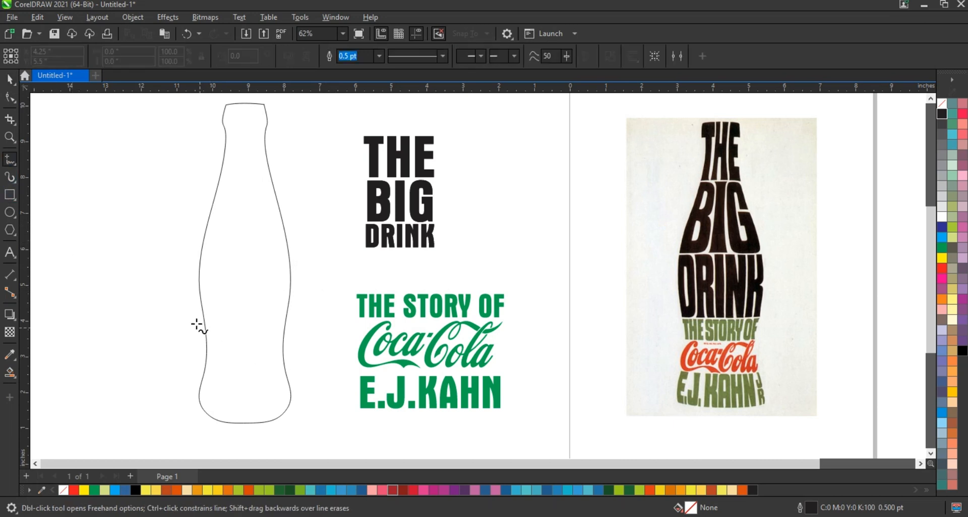
pyautogui.click(196, 317)
pyautogui.click(318, 317)
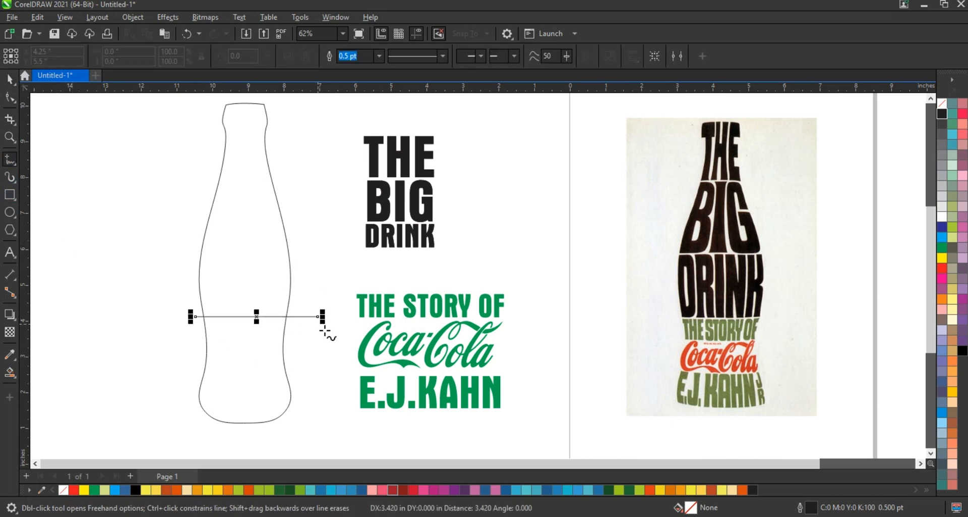
pyautogui.click(13, 83)
pyautogui.press('Up')
pyautogui.press('Up')
pyautogui.press('Up')
pyautogui.press('Up')
pyautogui.press('Up')
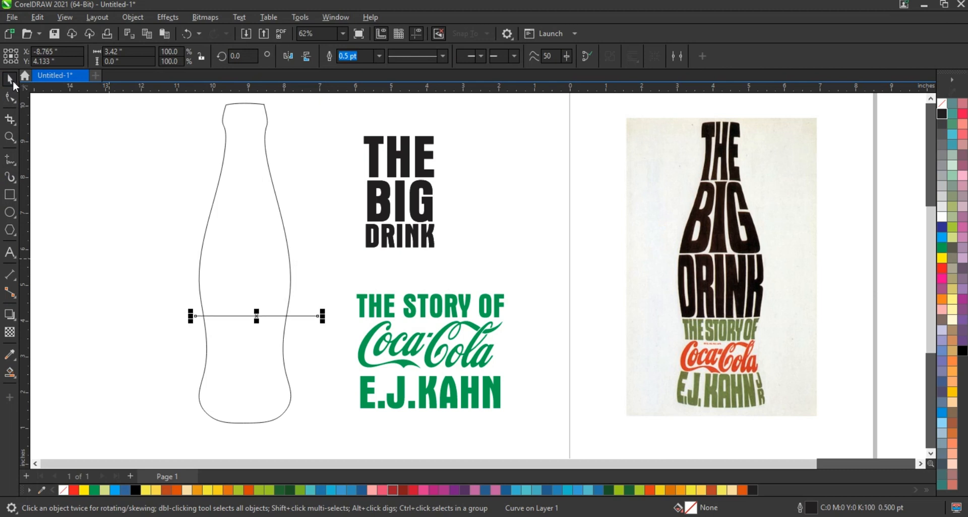
pyautogui.press('Up')
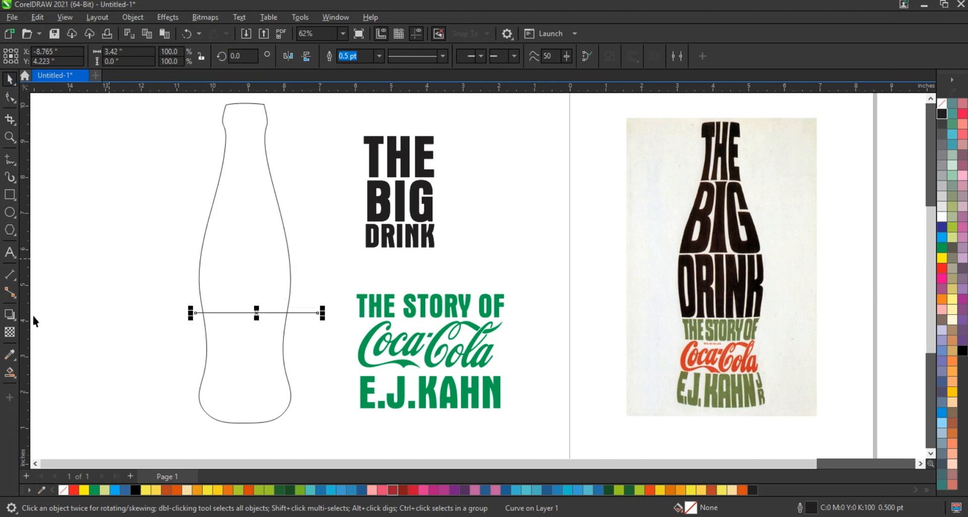
# Step: Use Smart Fill to create a blue shape of the bottle's upper section, above the dividing line
pyautogui.click(10, 371)
pyautogui.click(198, 267)
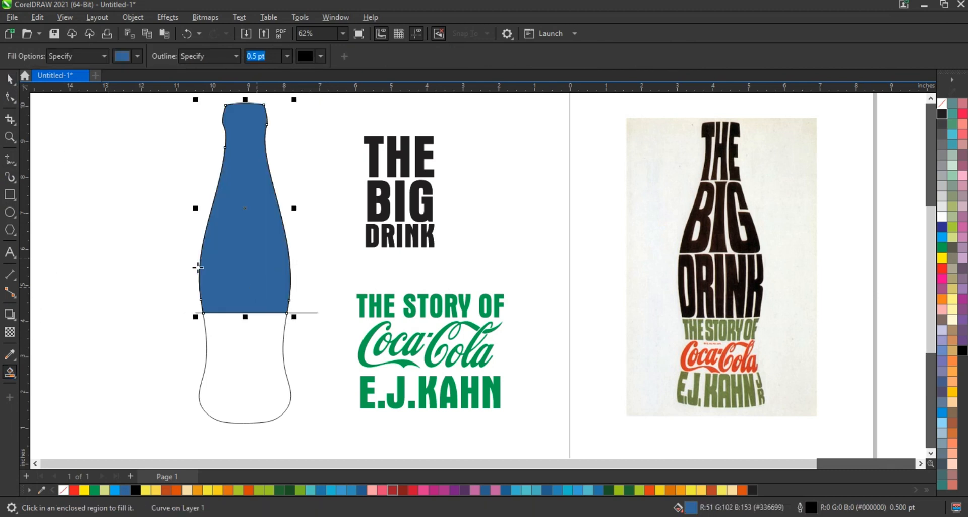
pyautogui.press('Escape')
pyautogui.press('space')
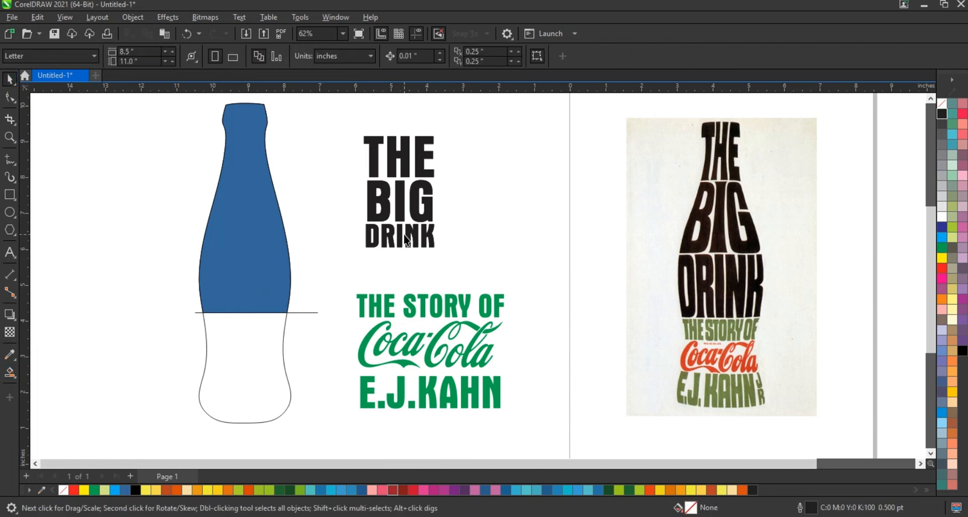
# Step: Enlarge THE BIG DRINK to about 2.89 × 4.57 inches and envelope it to the blue upper bottle shape
pyautogui.click(407, 241)
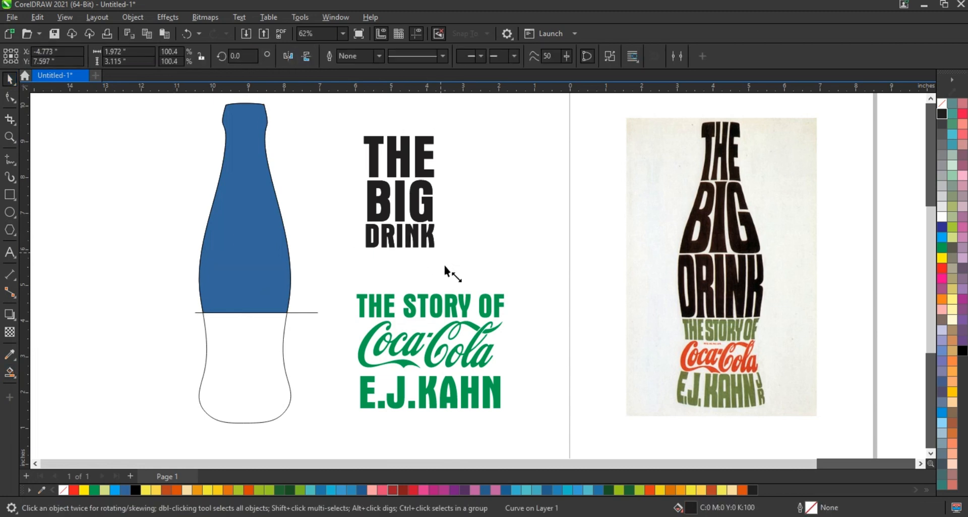
pyautogui.moveTo(445, 268); pyautogui.dragTo(459, 291)
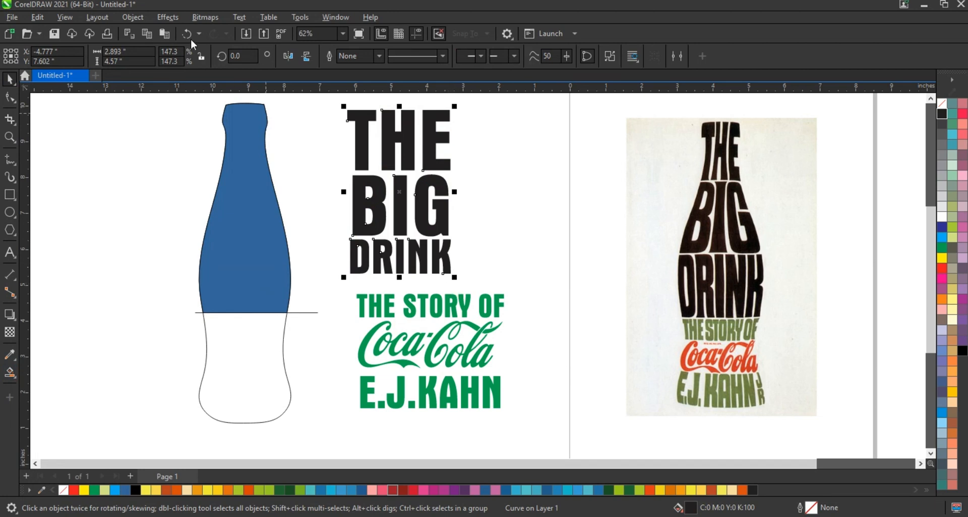
pyautogui.click(133, 18)
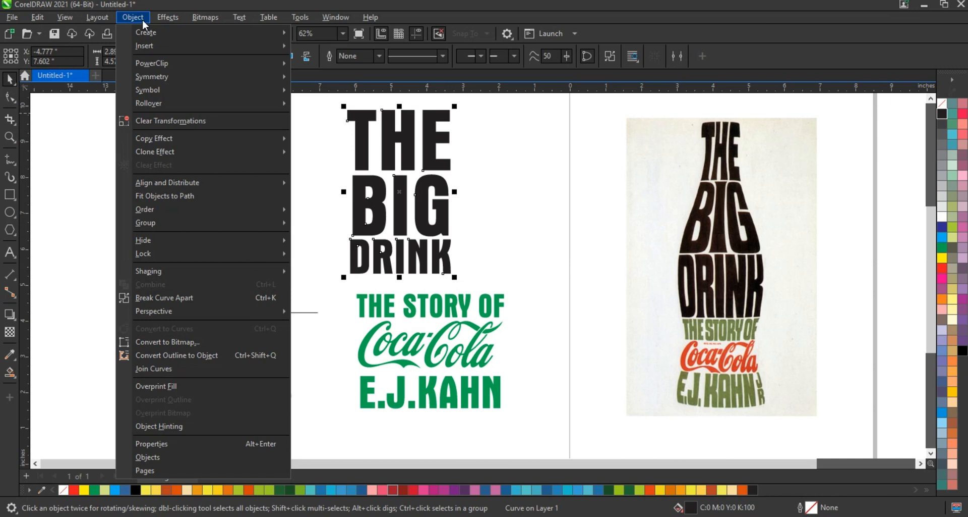
pyautogui.click(142, 19)
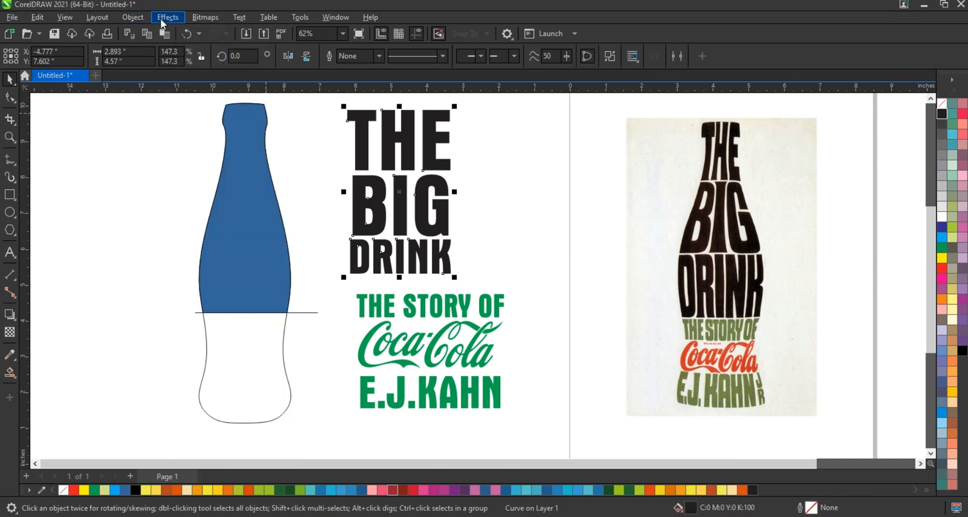
pyautogui.click(162, 18)
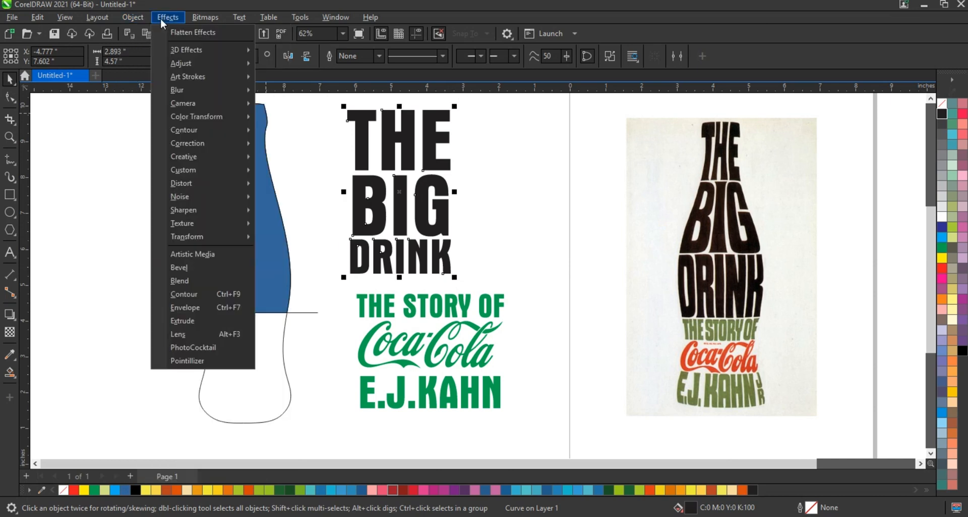
pyautogui.click(182, 304)
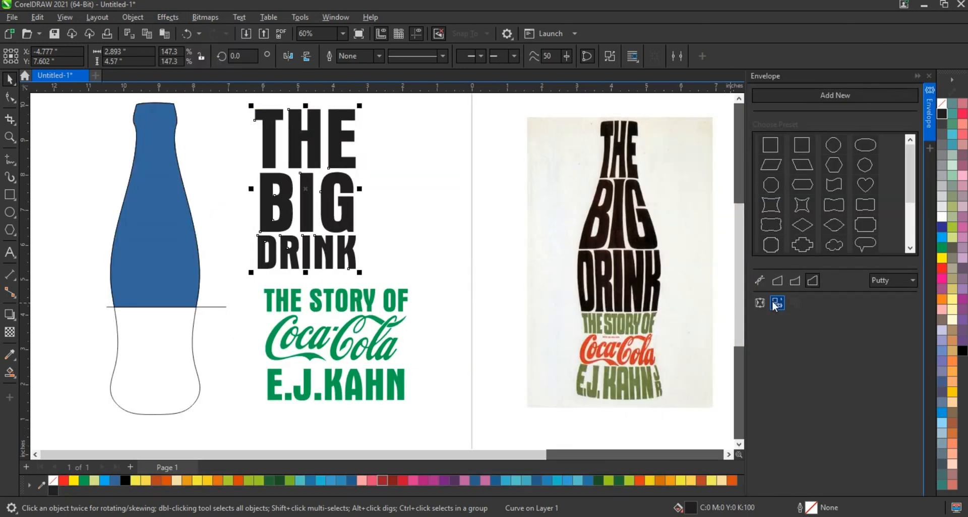
pyautogui.click(777, 302)
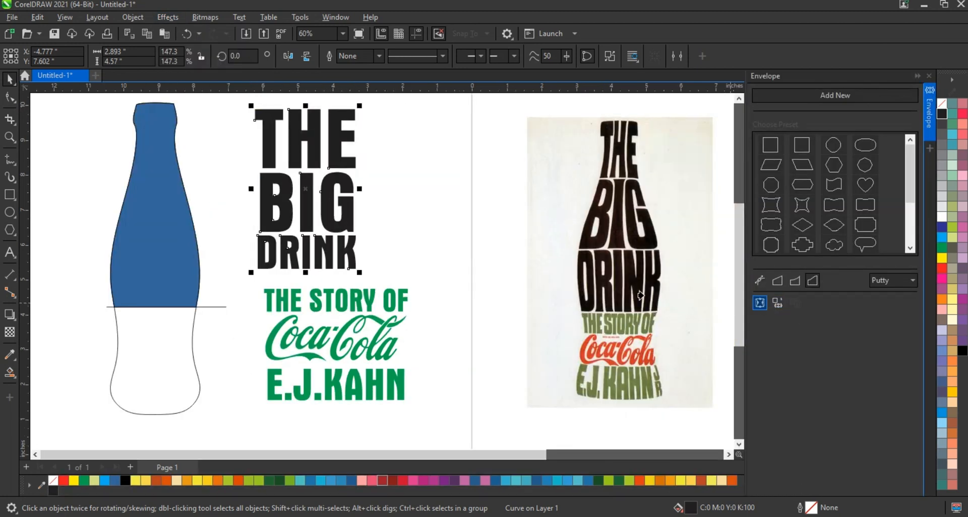
pyautogui.click(148, 249)
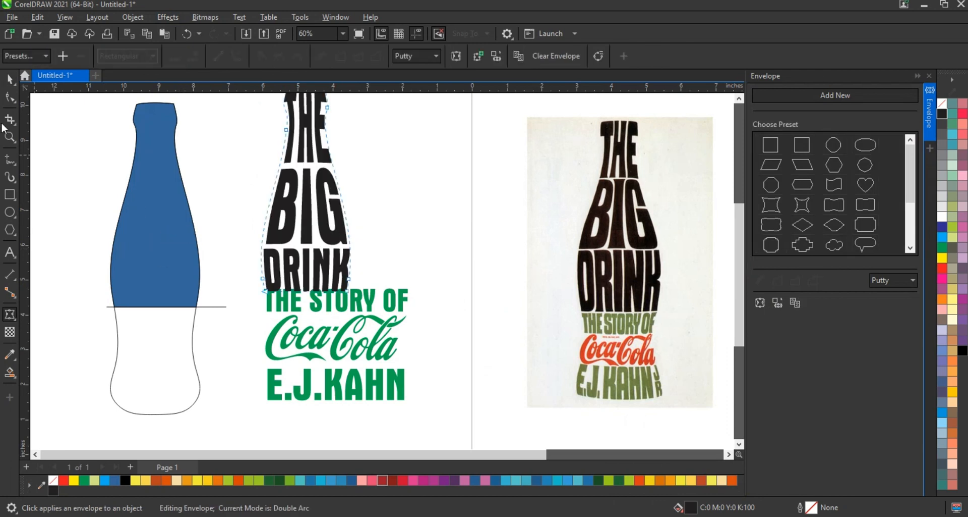
# Step: Centre the warped THE BIG DRINK lettering on the bottle's blue upper shape and delete that shape
pyautogui.click(9, 78)
pyautogui.keyDown('shift'); pyautogui.click(194, 277); pyautogui.keyUp('shift')
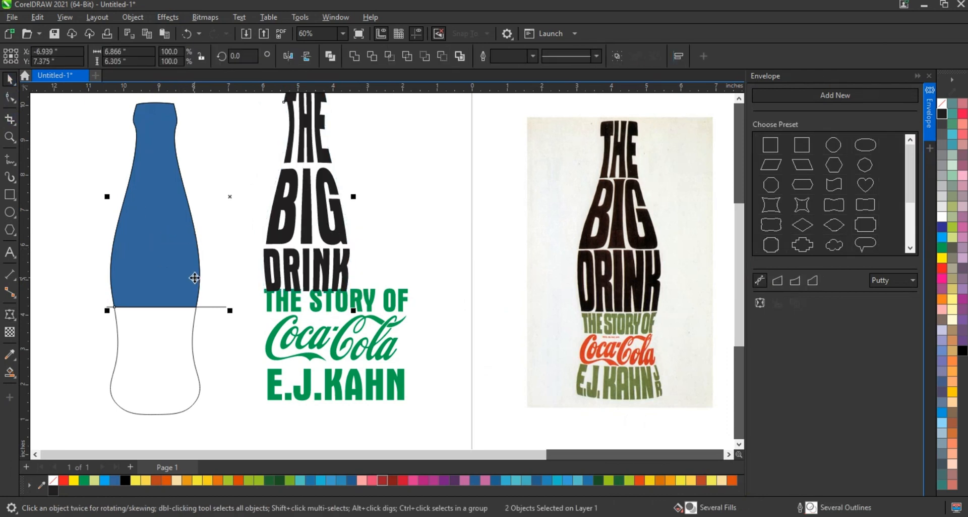
pyautogui.press('Delete')
pyautogui.click(182, 278)
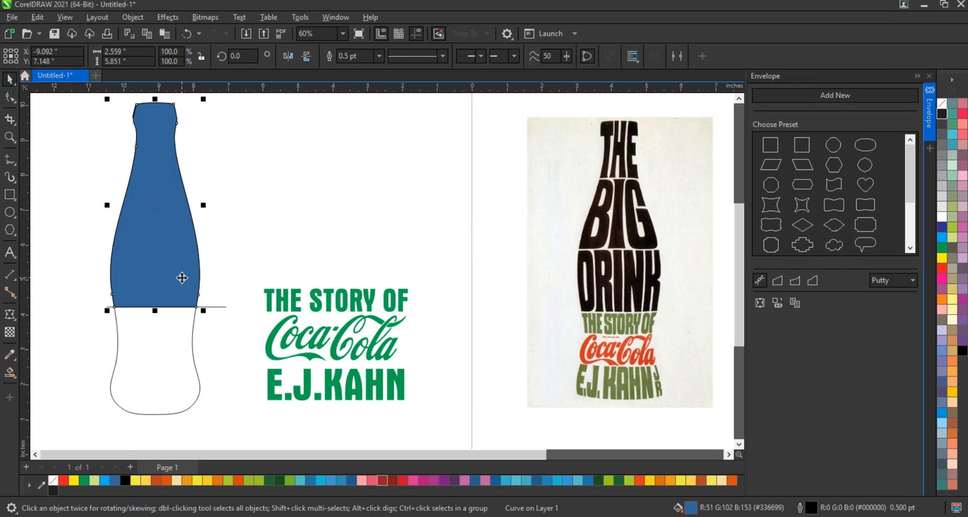
pyautogui.press('Delete')
# Step: Smart Fill the bottle's lower section and shrink it from its upper edge to a height of about 3 inches
pyautogui.click(353, 309)
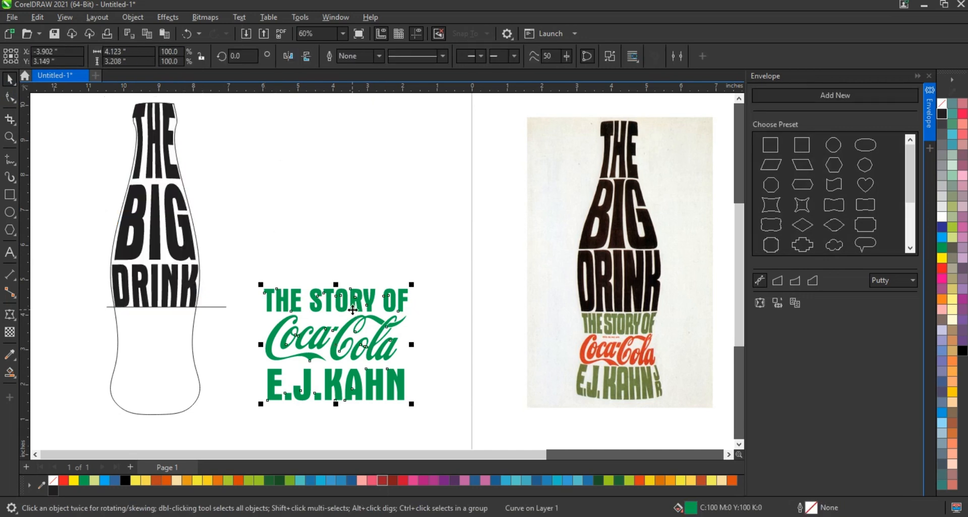
pyautogui.click(9, 371)
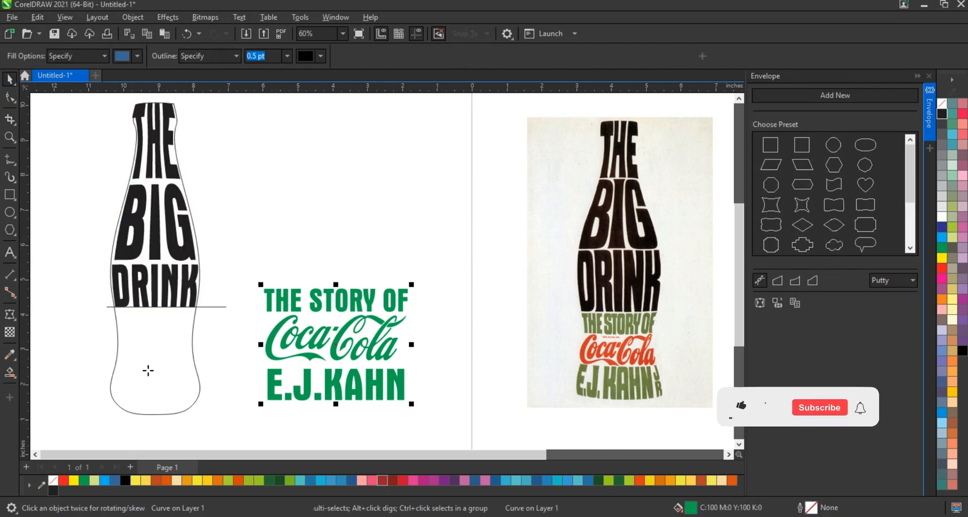
pyautogui.click(147, 367)
pyautogui.click(9, 79)
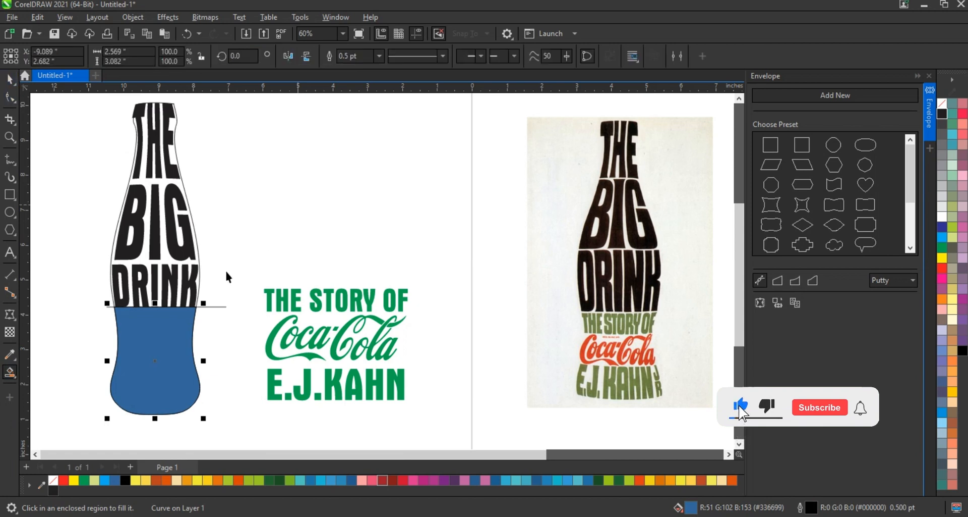
pyautogui.moveTo(155, 304); pyautogui.dragTo(155, 306)
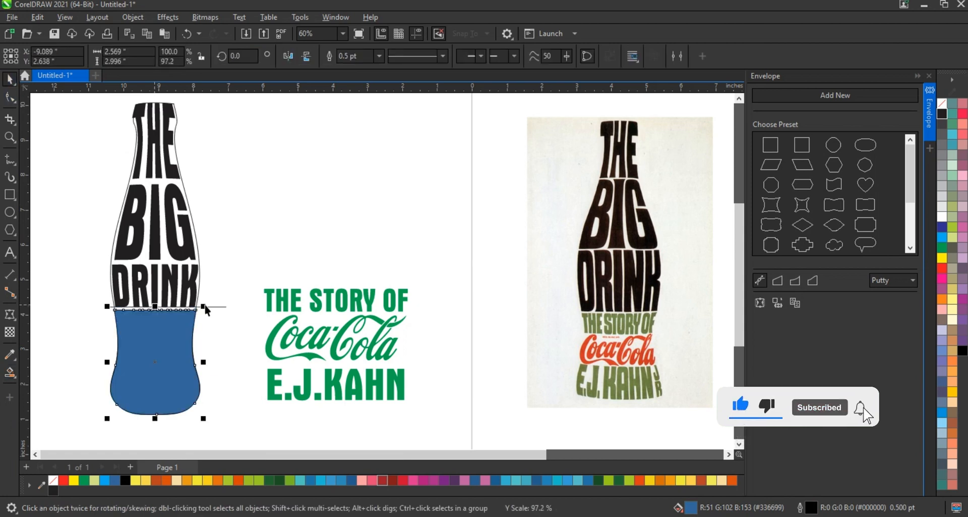
pyautogui.click(310, 243)
# Step: Envelope the green lettering to the blue lower section and replace that section with it inside the bottle
pyautogui.click(357, 303)
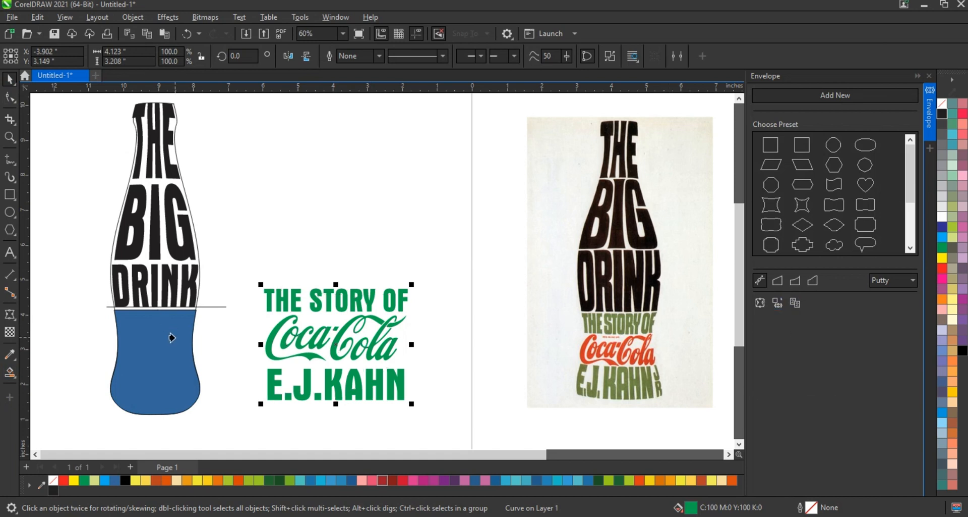
pyautogui.click(172, 336)
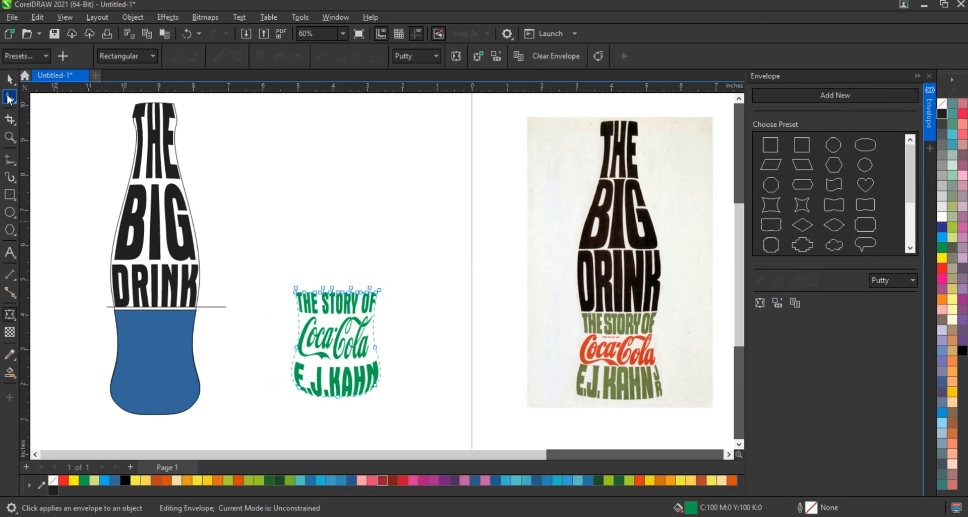
pyautogui.press('space')
pyautogui.click(171, 384)
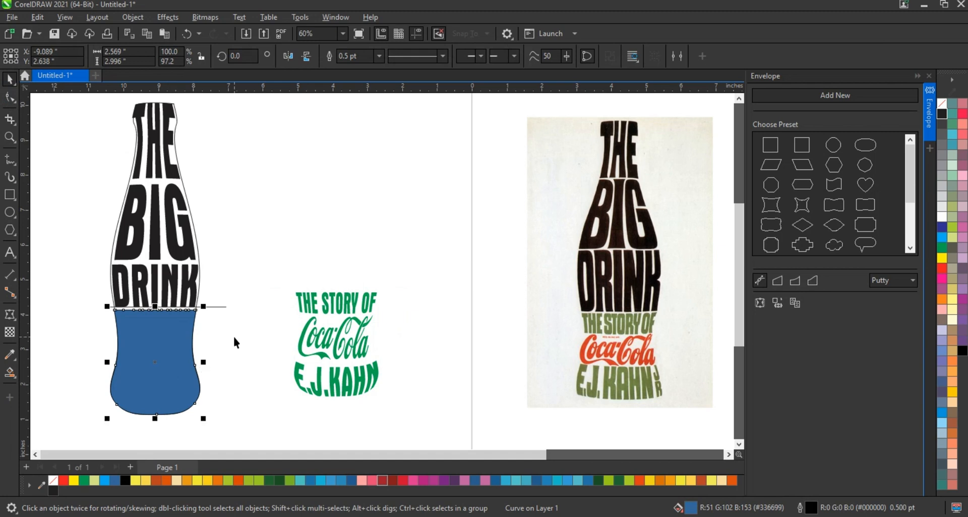
pyautogui.press('Delete')
pyautogui.moveTo(310, 345); pyautogui.dragTo(137, 363)
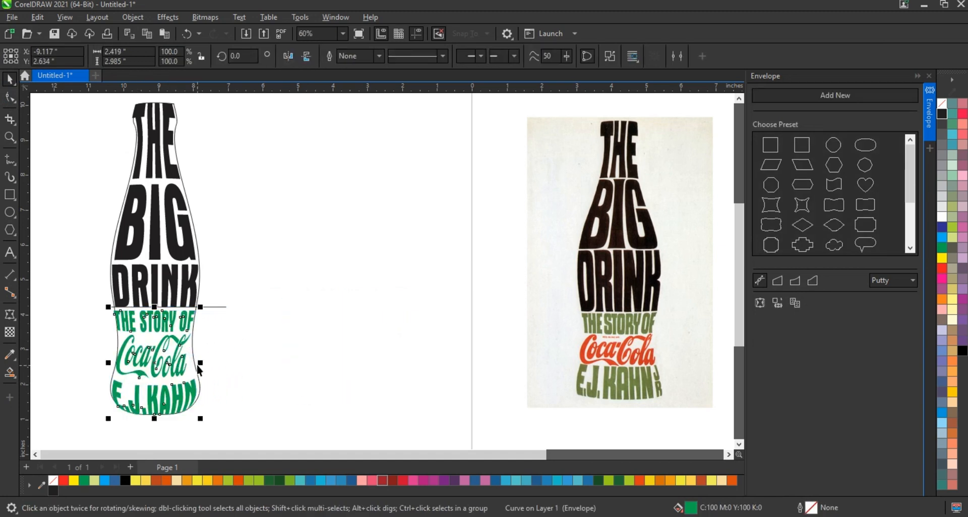
# Step: Delete the horizontal dividing line and recolour THE BIG DRINK solid black
pyautogui.click(216, 322)
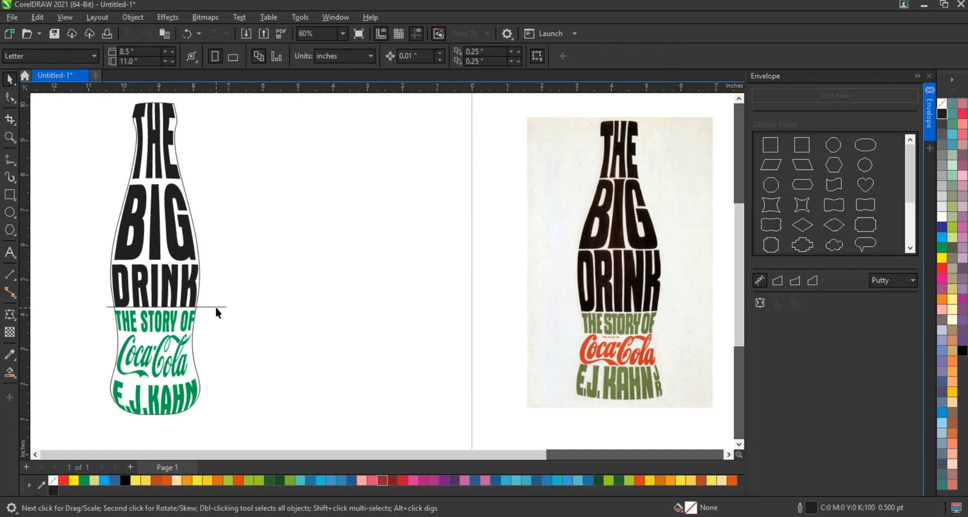
pyautogui.click(216, 307)
pyautogui.click(102, 296)
pyautogui.click(184, 295)
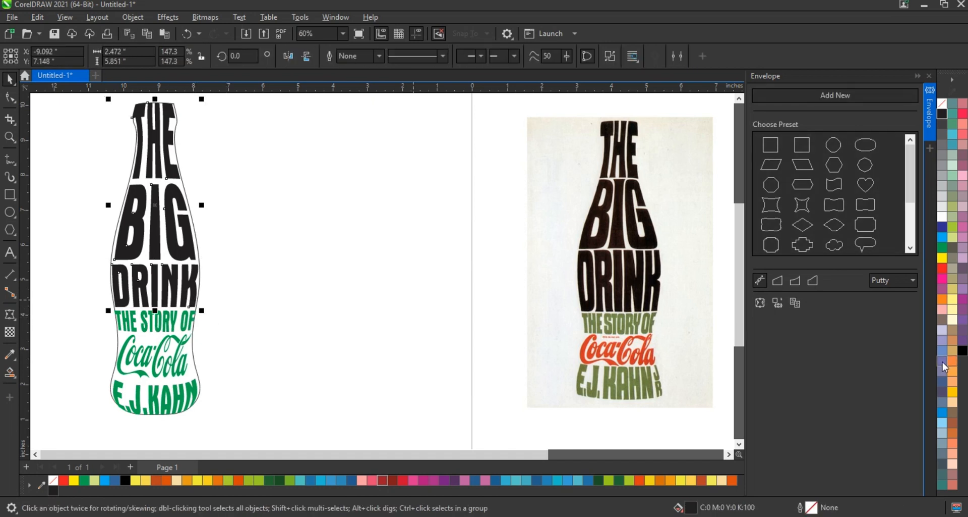
# Step: Break the green lettering apart, combining THE STORY OF into one object and the author line into another
pyautogui.click(161, 348)
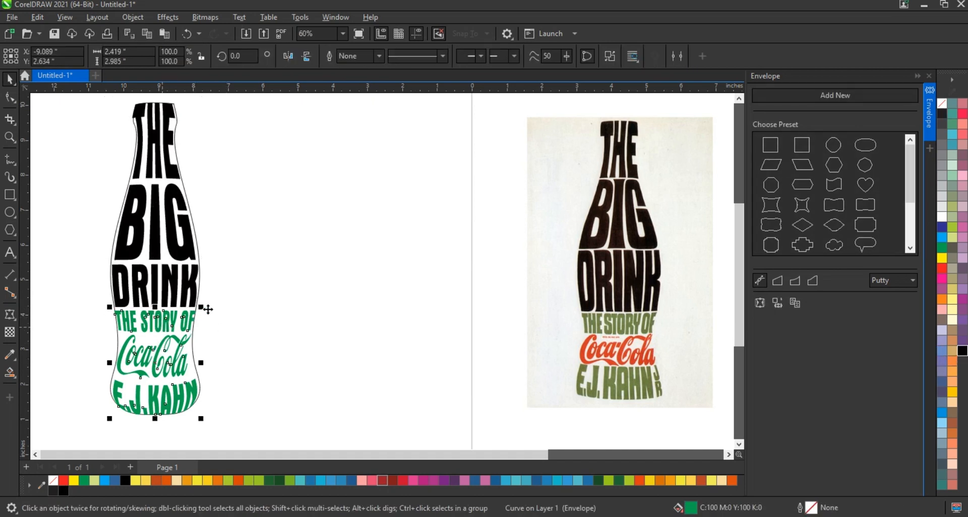
pyautogui.moveTo(316, 273); pyautogui.dragTo(80, 334)
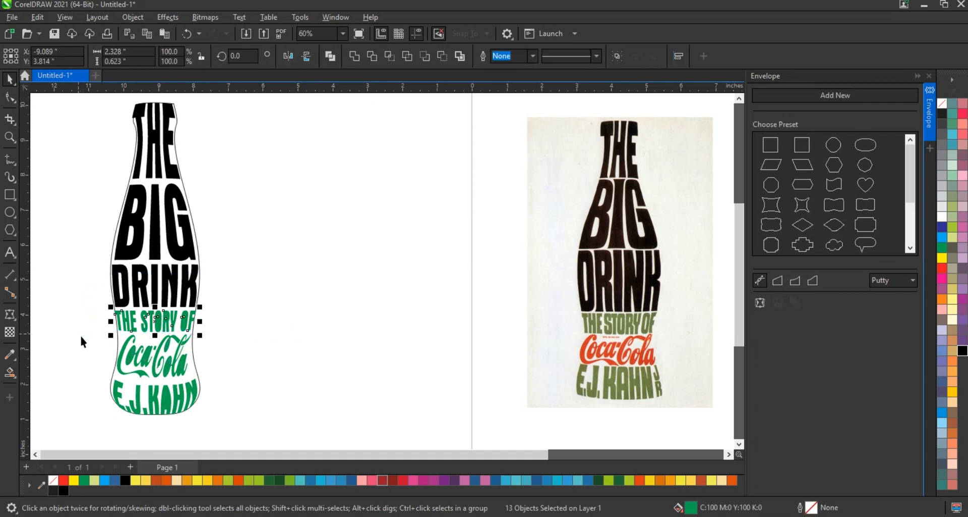
pyautogui.moveTo(237, 373); pyautogui.dragTo(87, 433)
pyautogui.hotkey('ctrl', 'l')
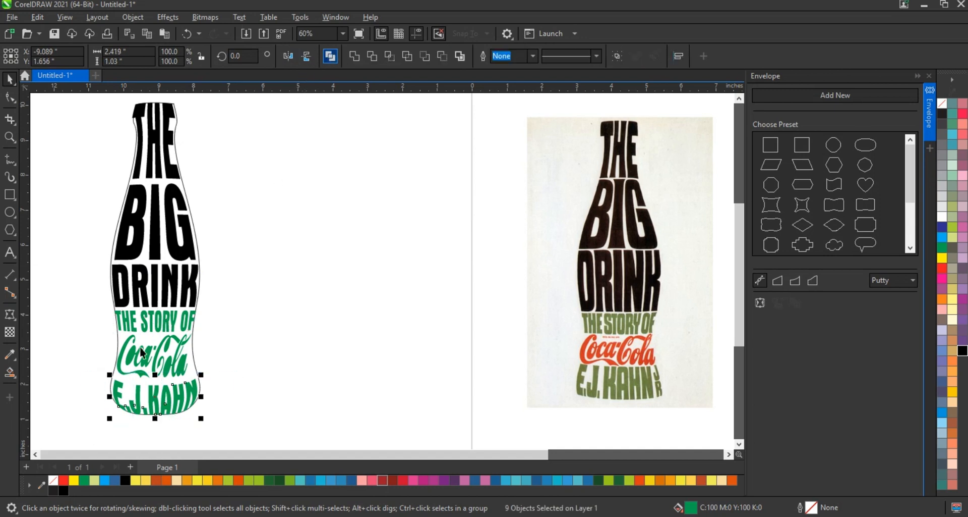
# Step: Combine the Coca-Cola logo pieces into one object and fill it with red (C0 M100 Y100 K0)
pyautogui.moveTo(97, 328); pyautogui.dragTo(216, 385)
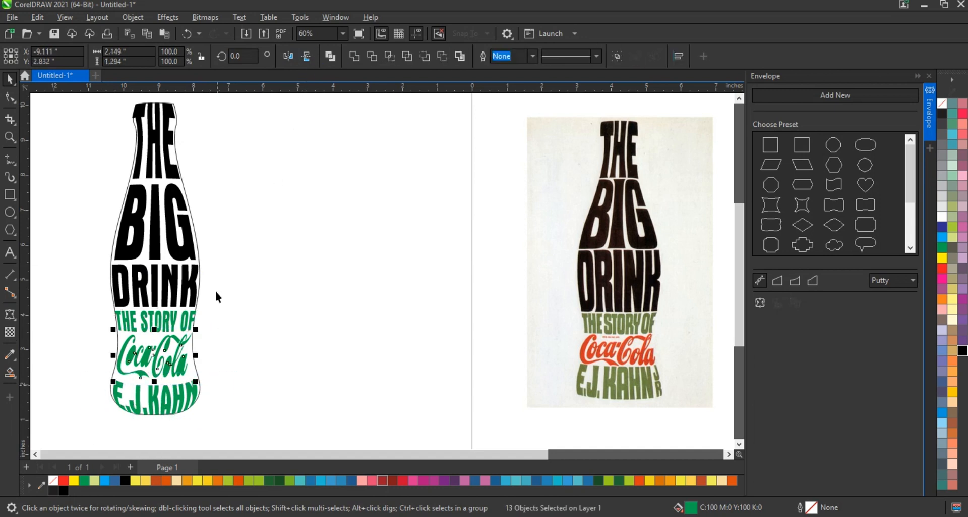
pyautogui.click(322, 56)
pyautogui.click(944, 268)
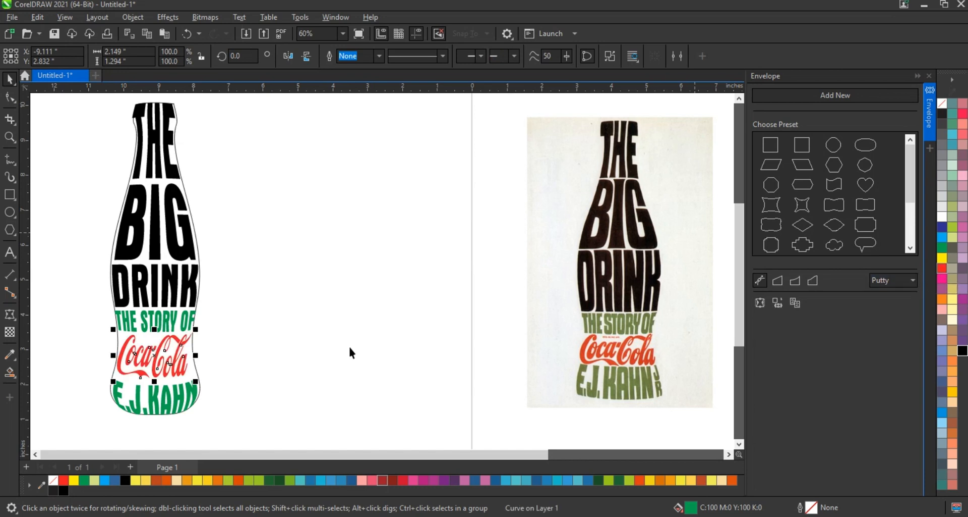
pyautogui.click(397, 341)
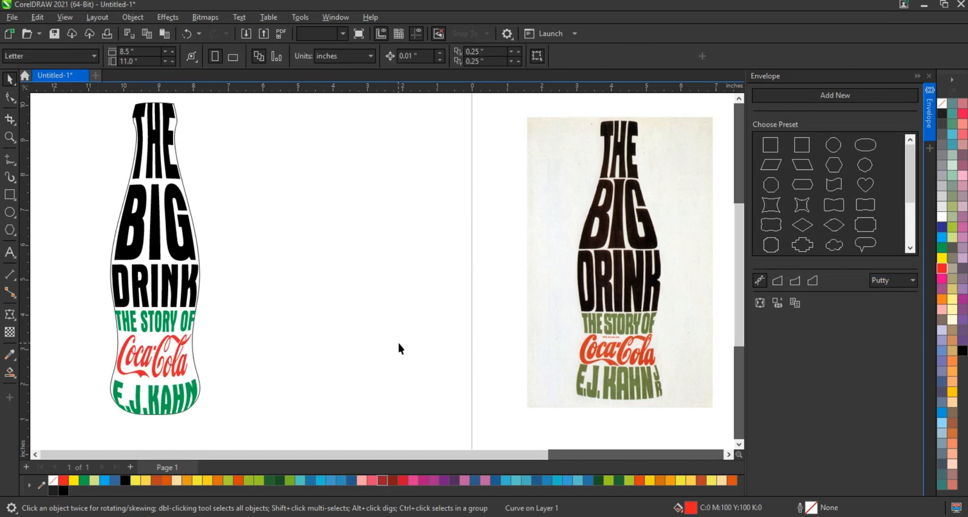
# Step: Recolour THE STORY OF and the author line together, trying dark green #236630 before applying a lighter leaf green
pyautogui.click(150, 396)
pyautogui.keyDown('shift'); pyautogui.click(173, 325); pyautogui.keyUp('shift')
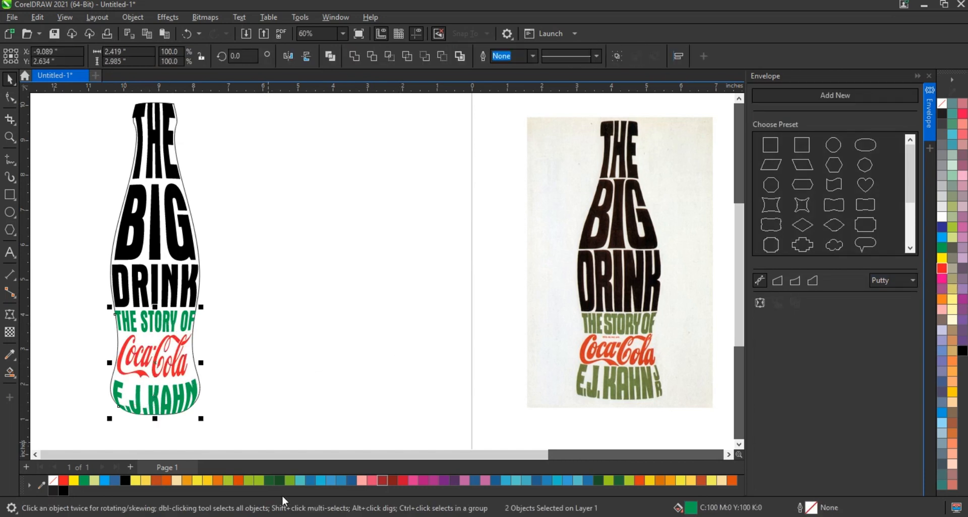
pyautogui.click(269, 479)
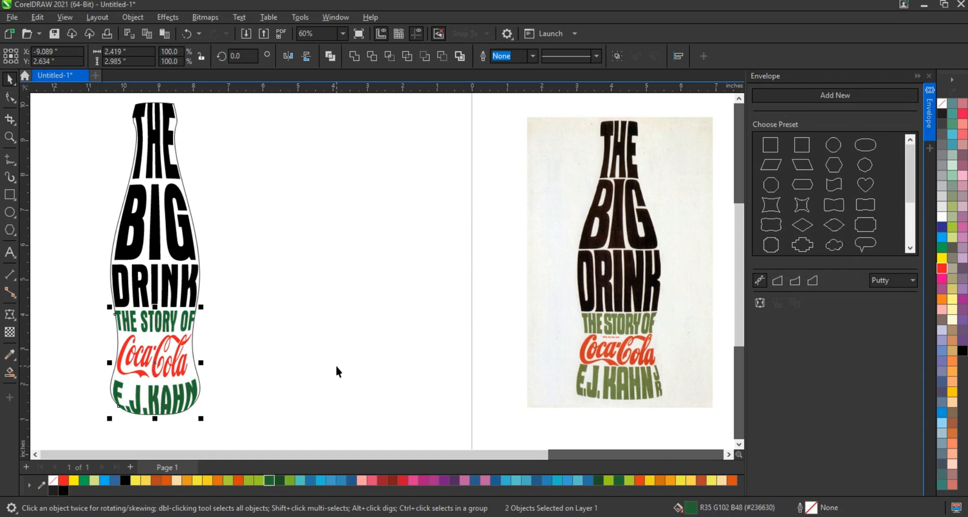
pyautogui.click(289, 479)
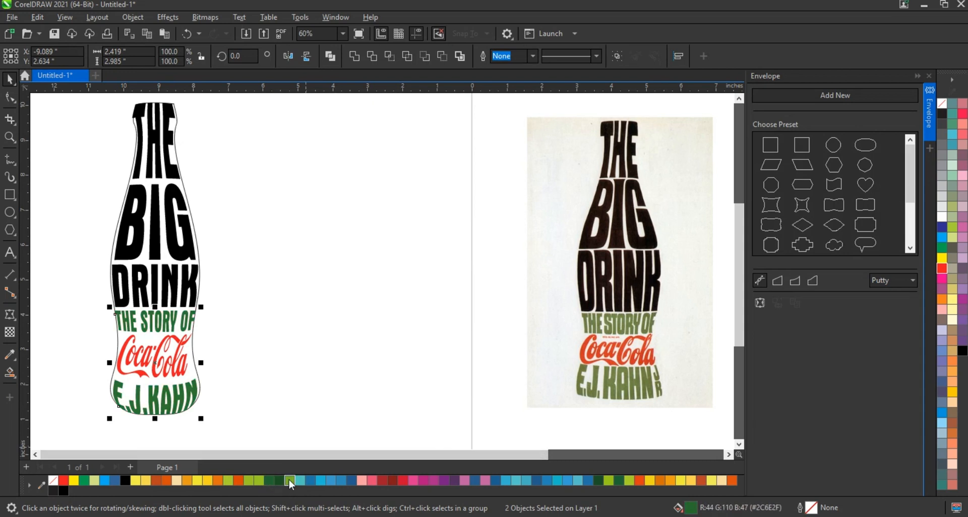
pyautogui.click(298, 327)
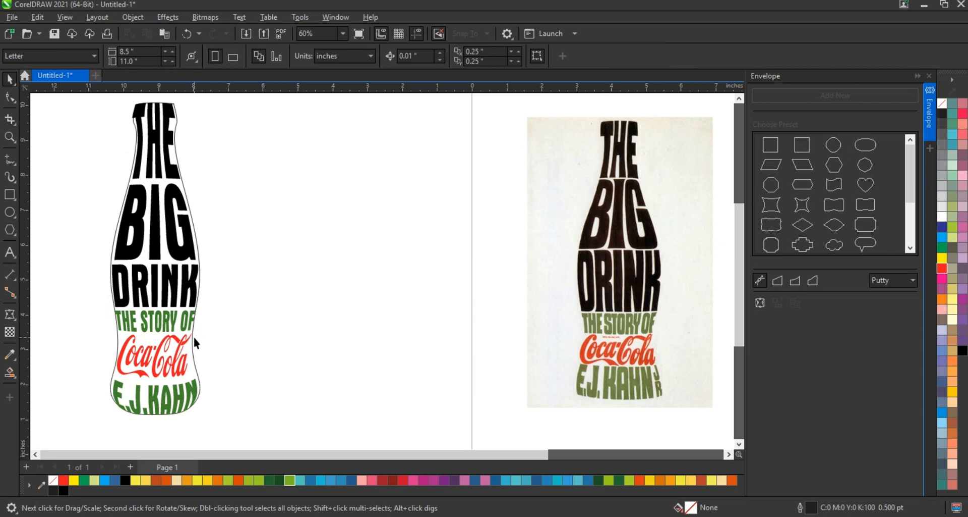
# Step: Delete the bottle's outline and move the whole lettering artwork beside the poster page, centred at about X -2.71 inches
pyautogui.click(192, 353)
pyautogui.click(275, 305)
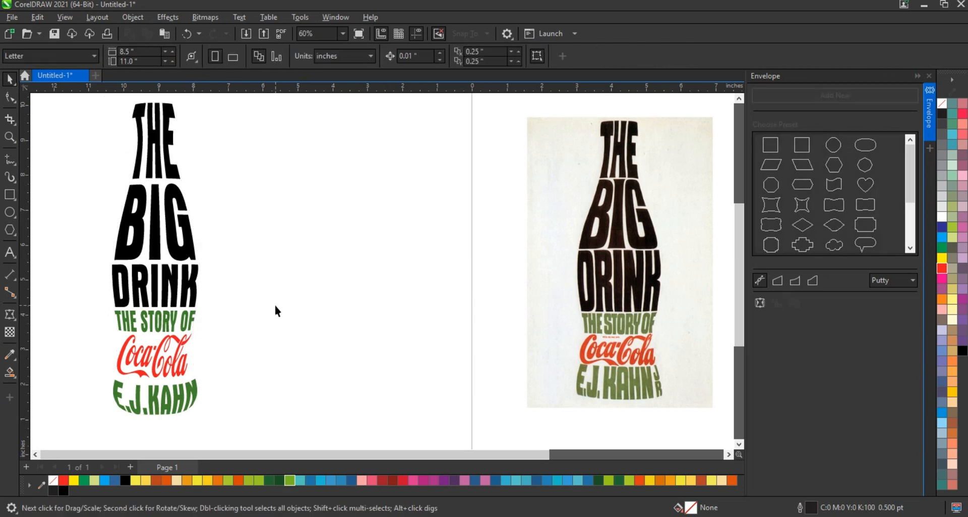
pyautogui.scroll(-1, 314, 309)
pyautogui.moveTo(95, 135); pyautogui.dragTo(244, 390)
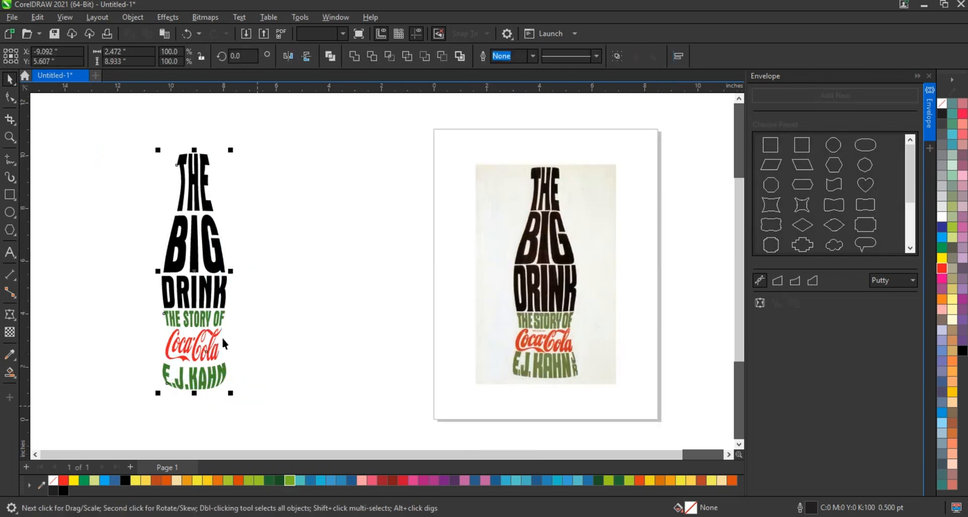
pyautogui.moveTo(218, 314); pyautogui.dragTo(386, 313)
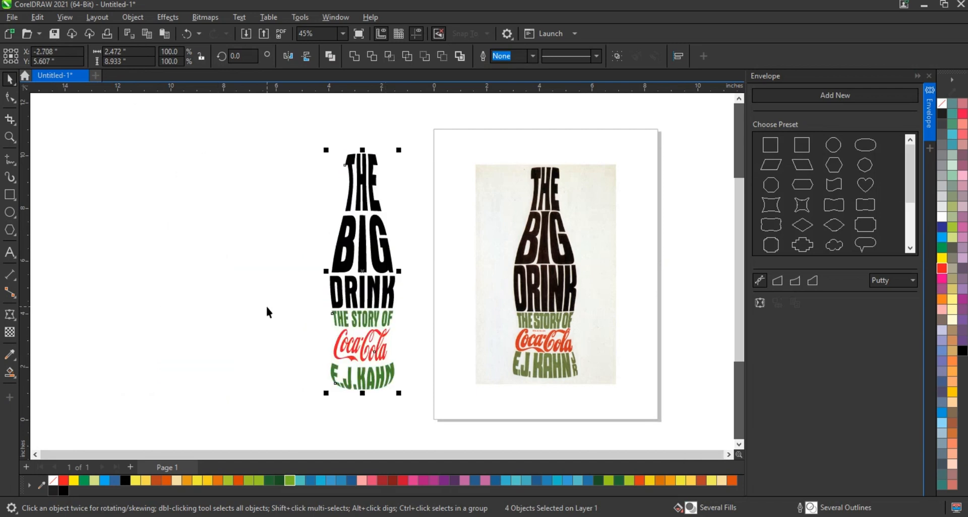
pyautogui.click(266, 307)
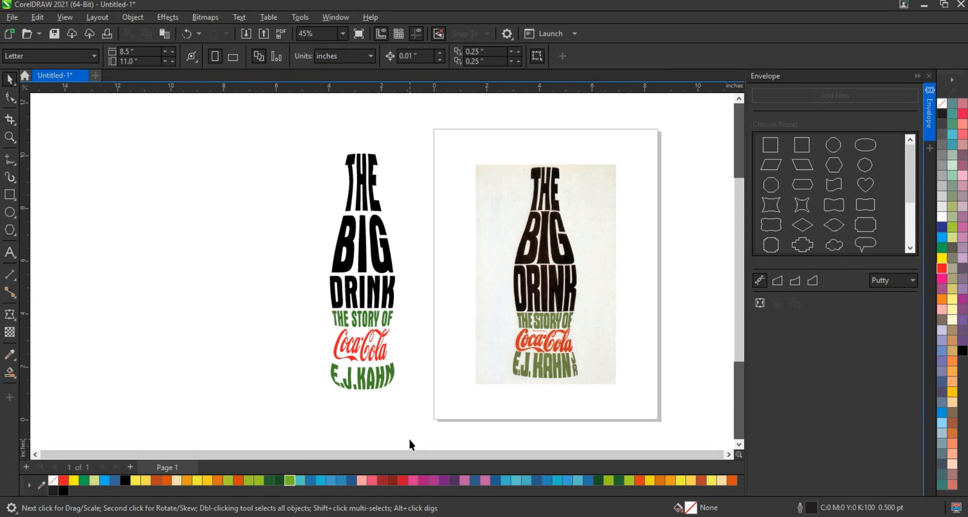
pyautogui.click(929, 76)
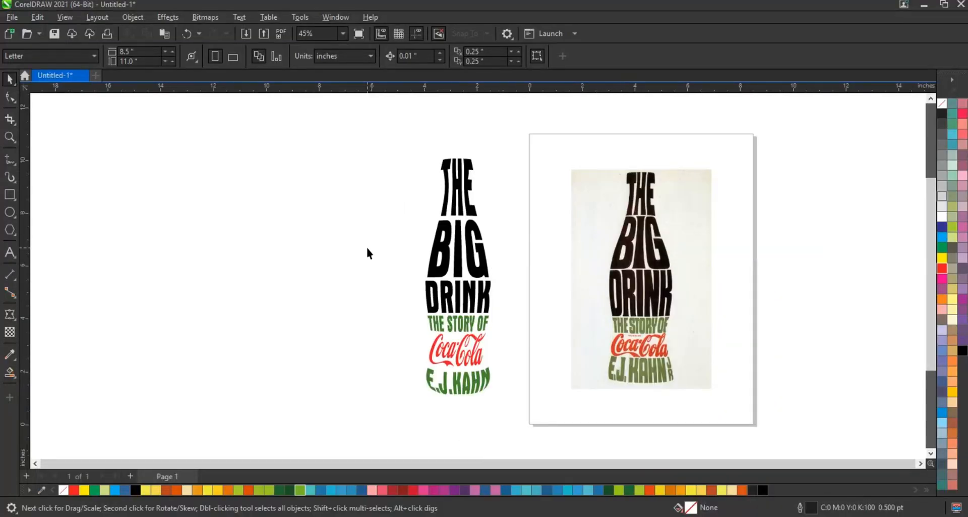
pyautogui.scroll(1, 368, 252)
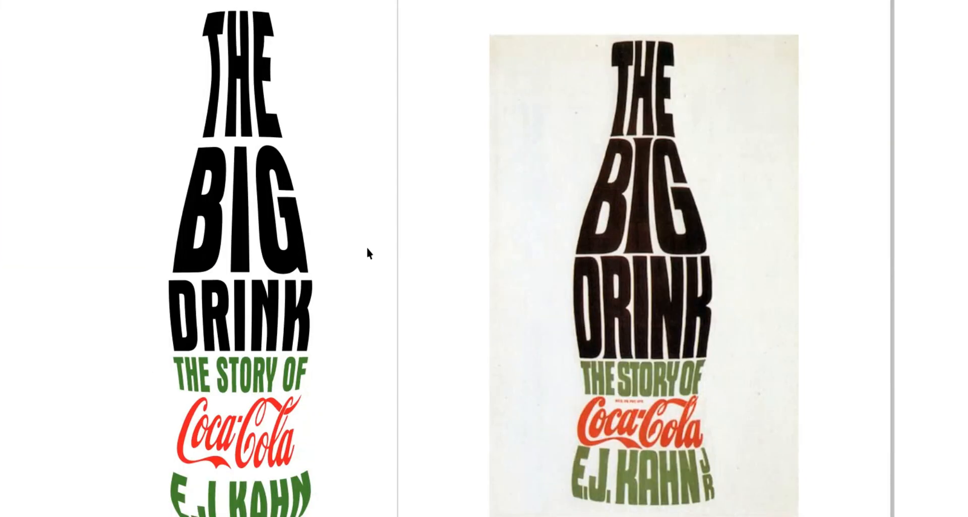